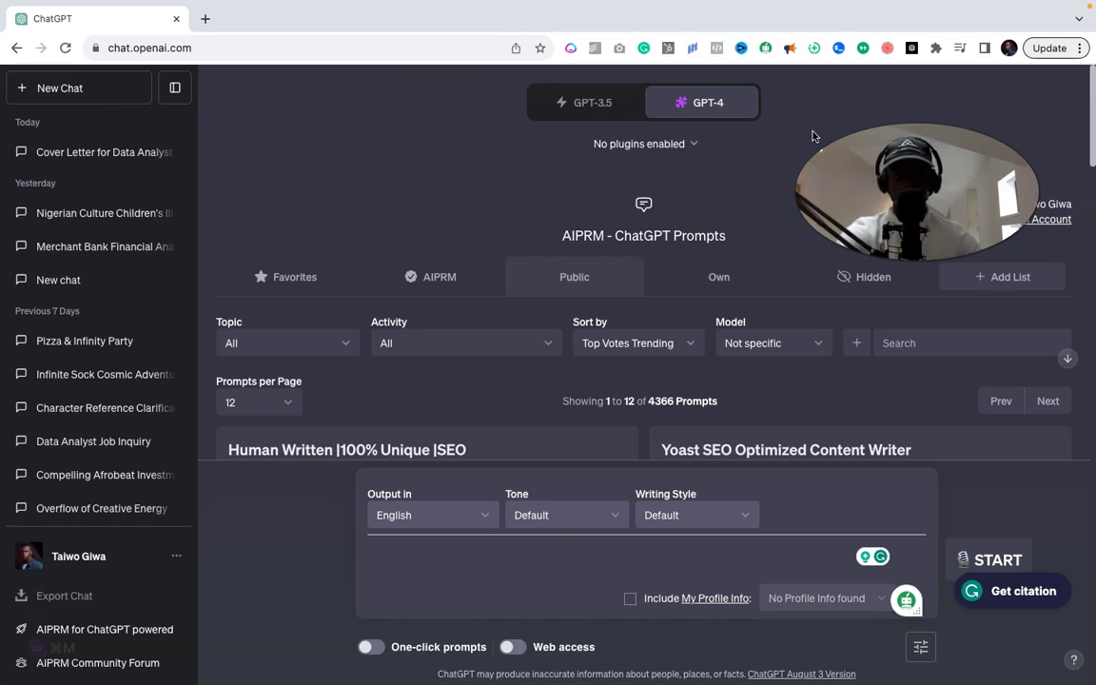
Set GPT-4 to Plugins mode and open the plugin store from the list of available plugins
mouse_move(688, 140)
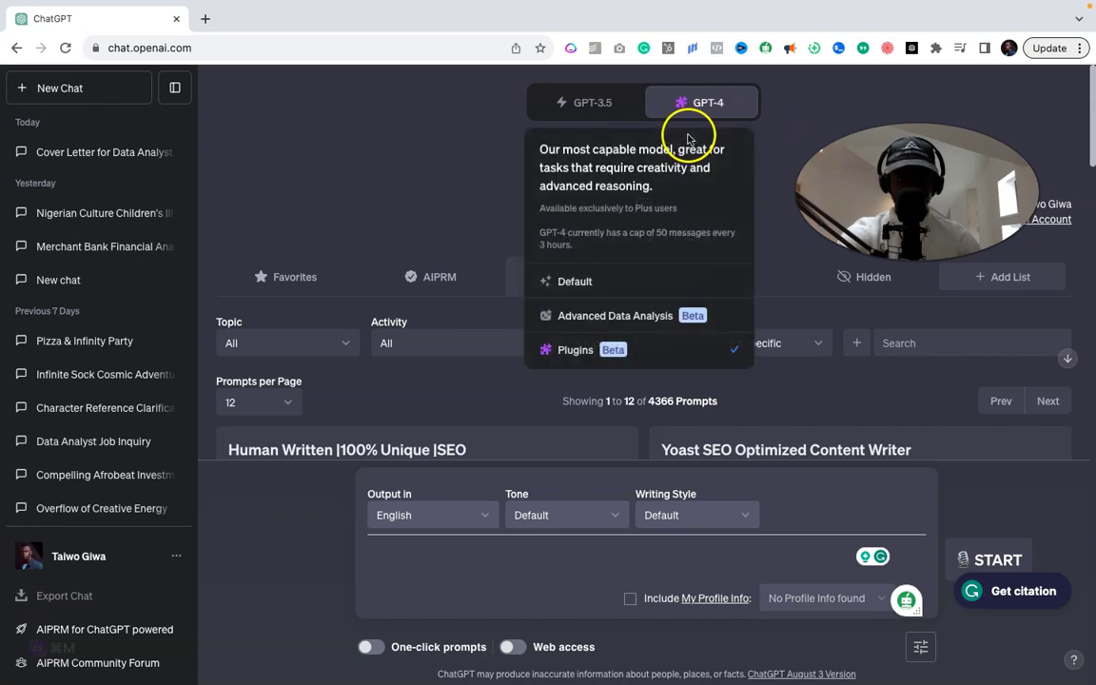
left_click(591, 360)
left_click(599, 143)
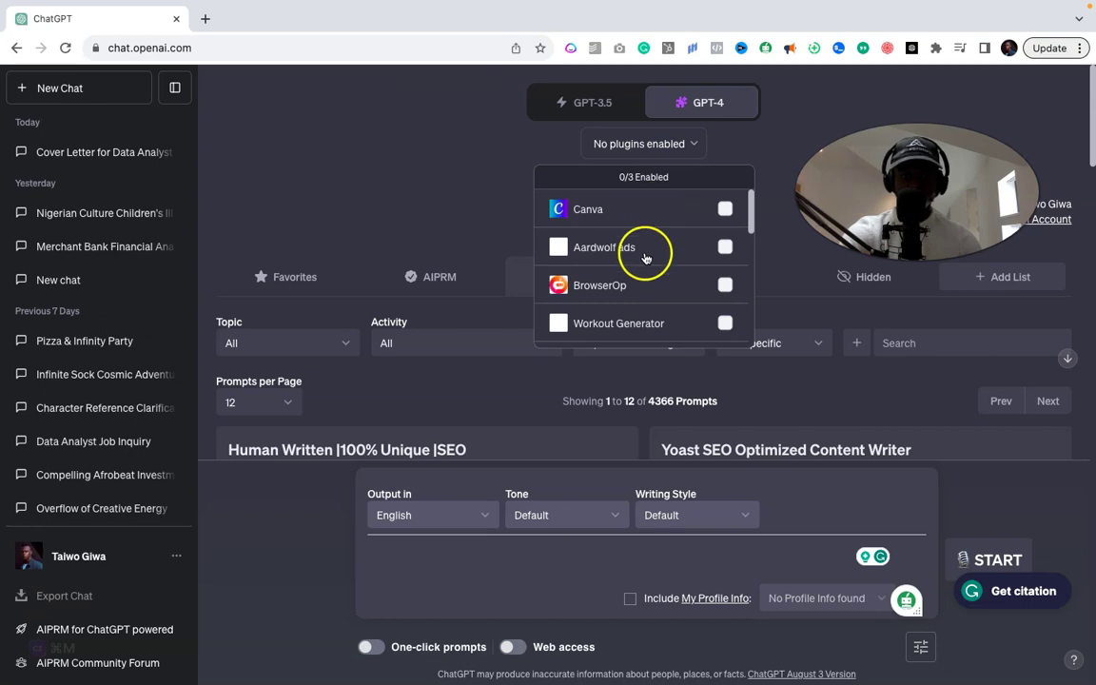
left_click(695, 244)
scroll(666, 253, "down", 1)
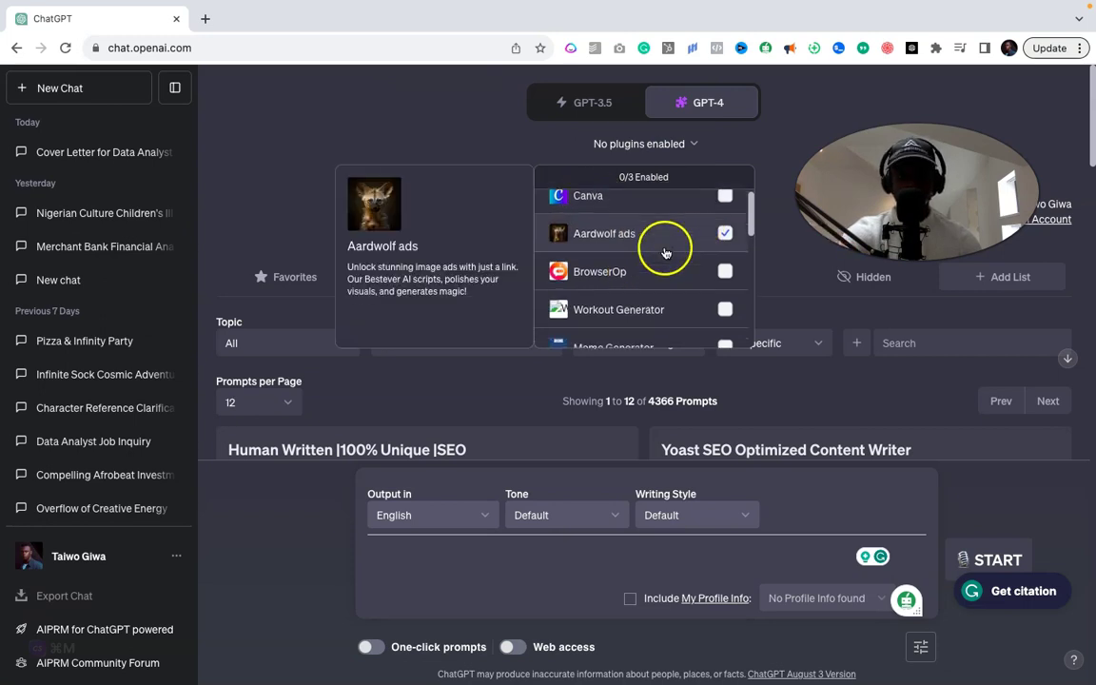
scroll(665, 250, "down", 5)
left_click(592, 329)
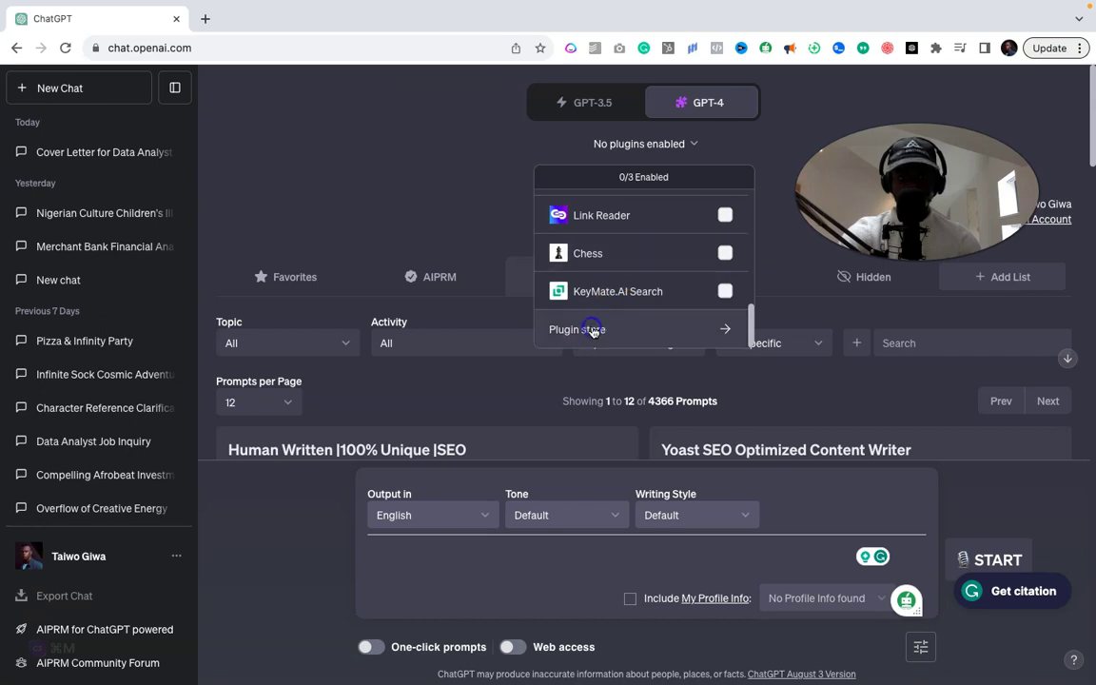
Search the plugin store for "canva" and clear the search
left_click(424, 207)
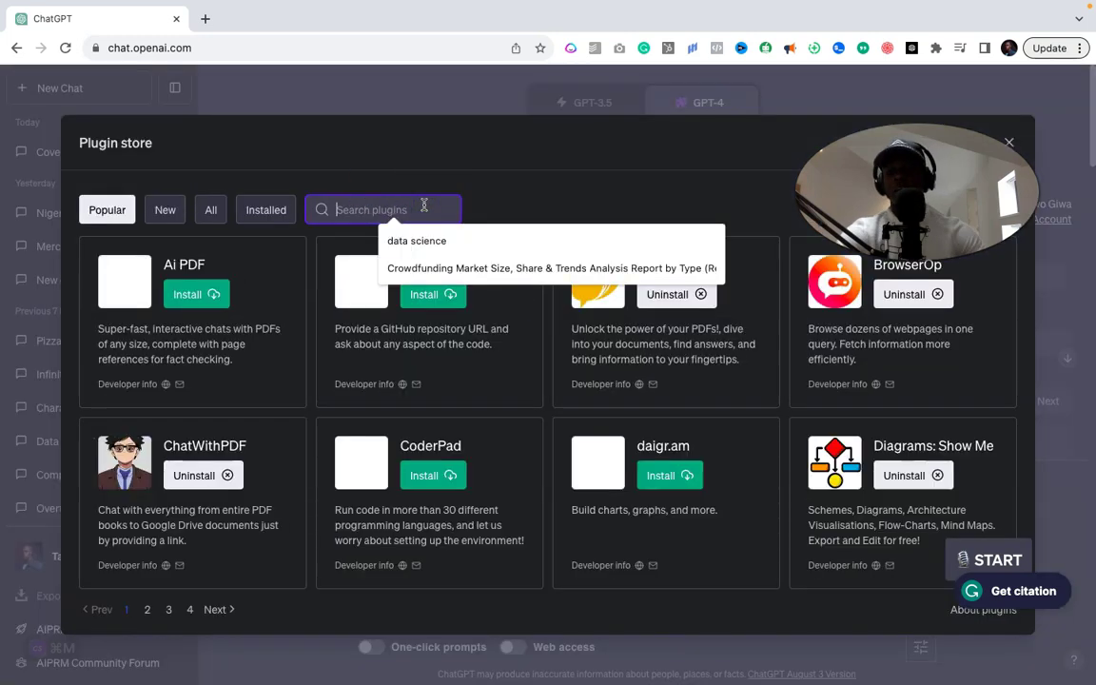
type("canva")
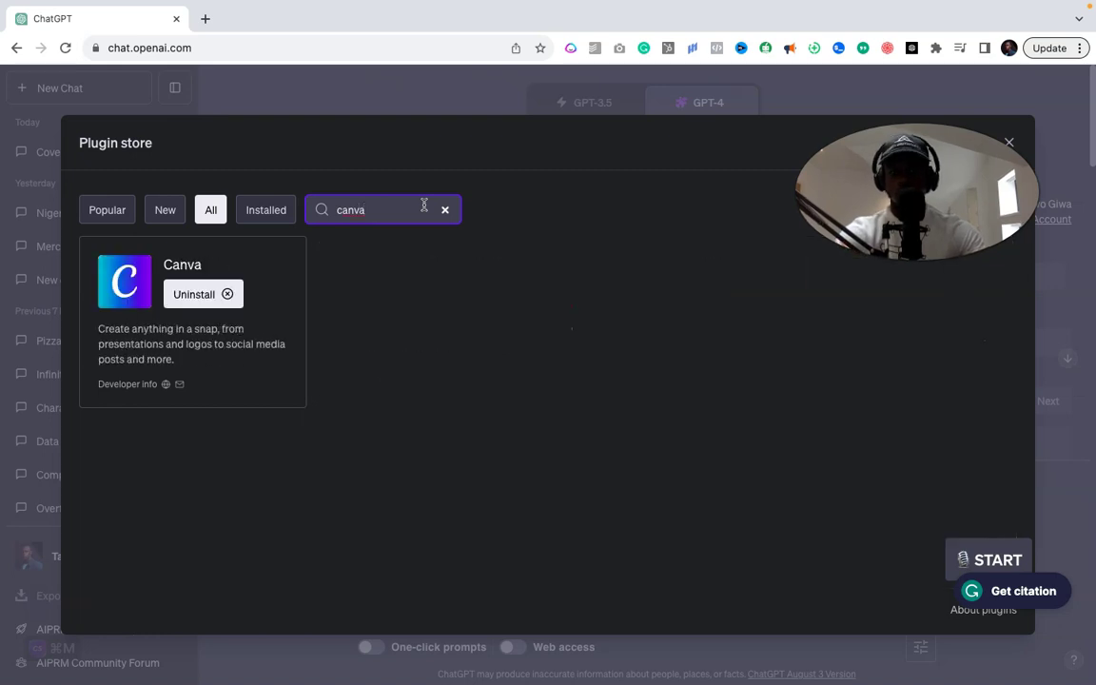
key("BackSpace")
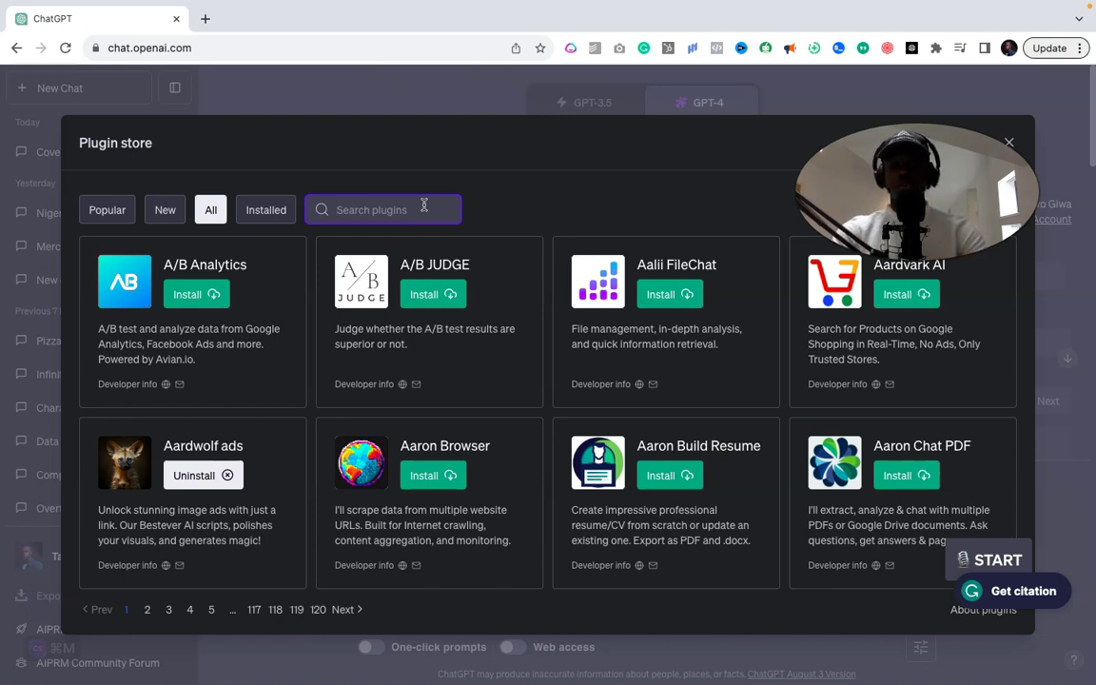
Find the VoxScript plugin in the store with the search "voxscrip" and install it
type("ope")
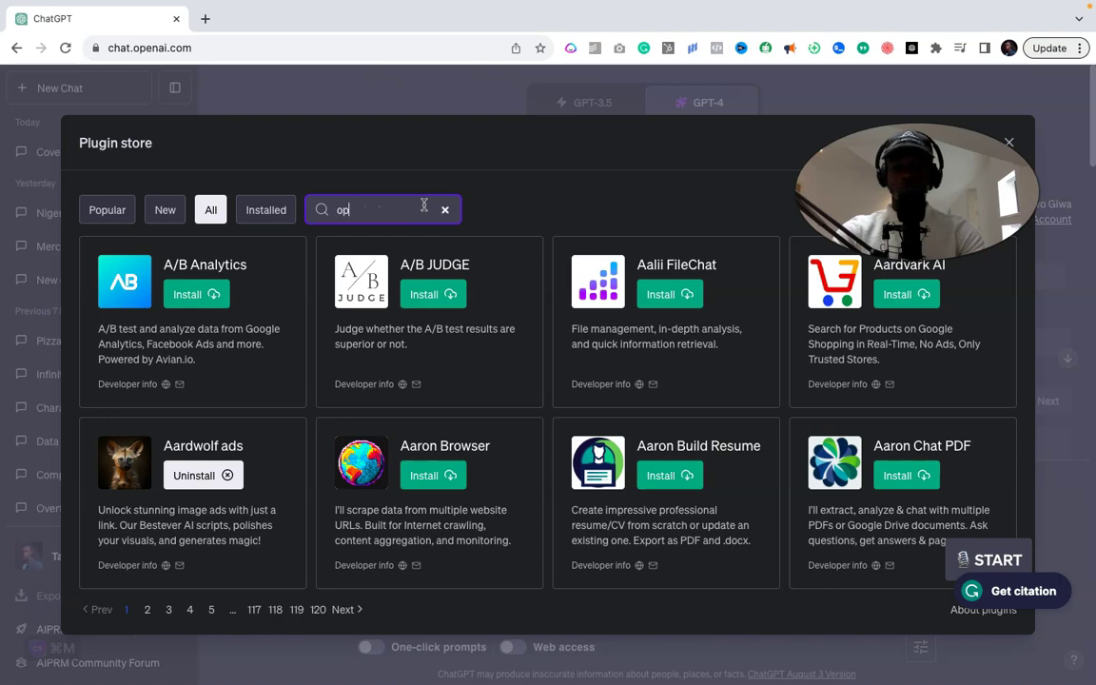
key("BackSpace")
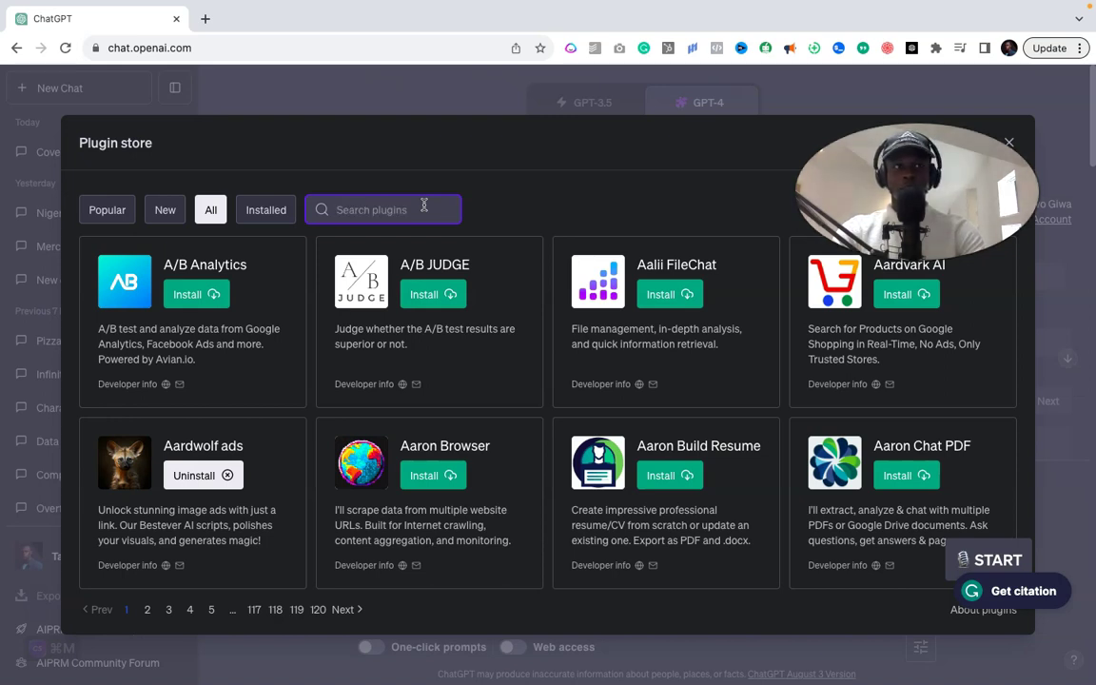
type("voxscr")
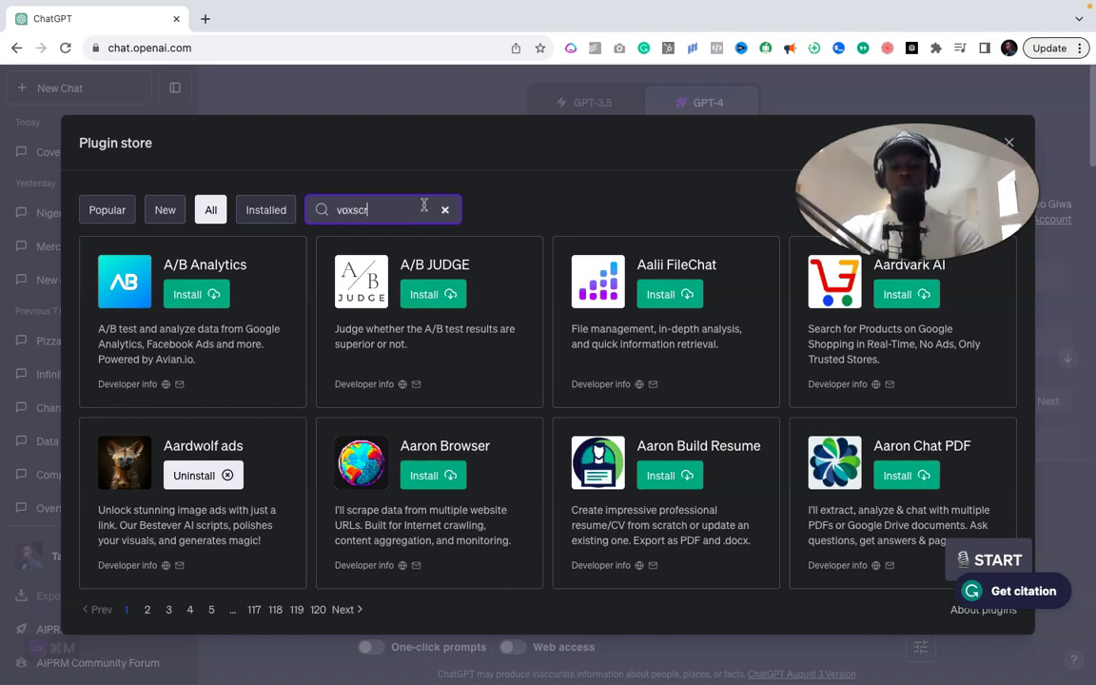
type("ip")
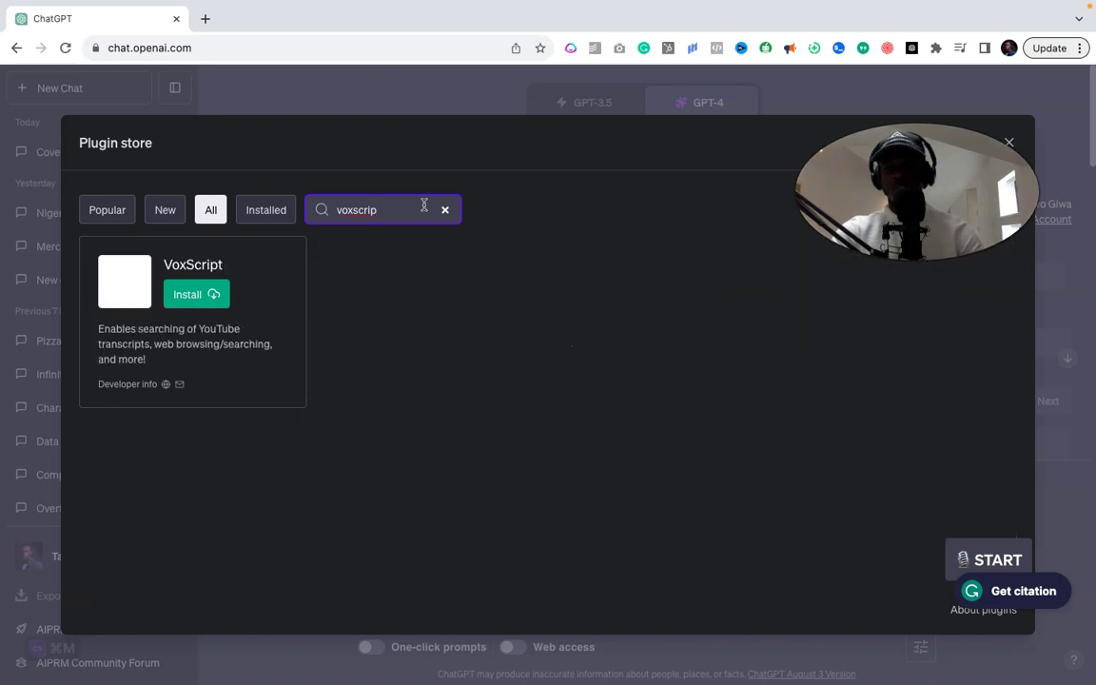
left_click(233, 295)
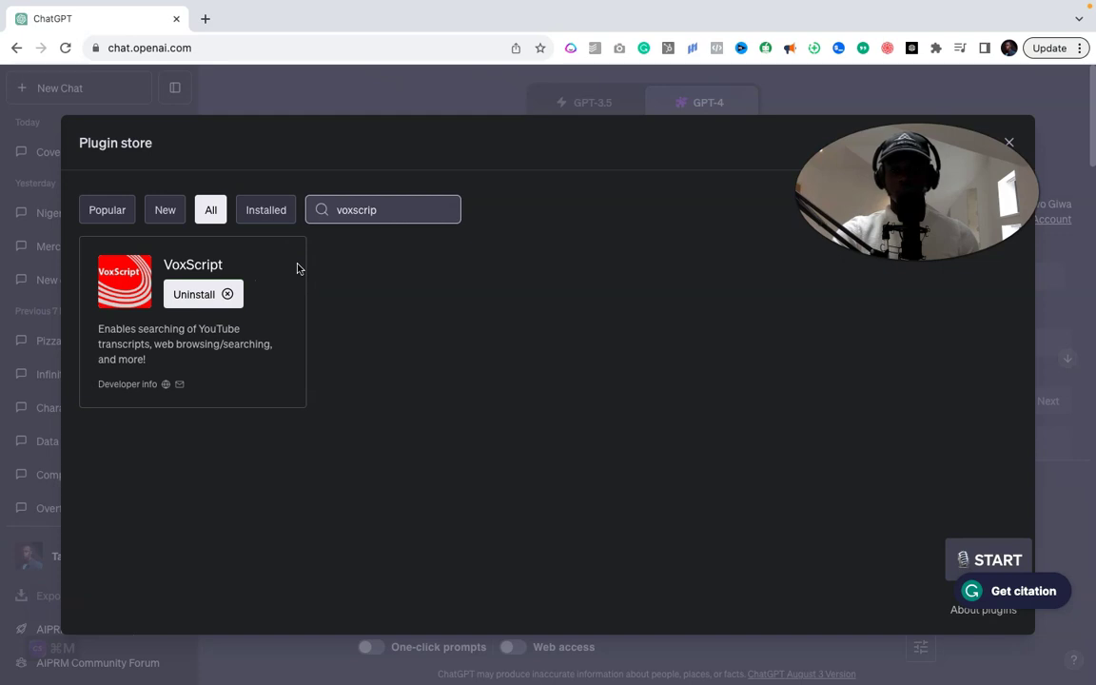
Search the plugin store for browser plugins with "bro", and look up VoxScript with "vox"
double_click(357, 210)
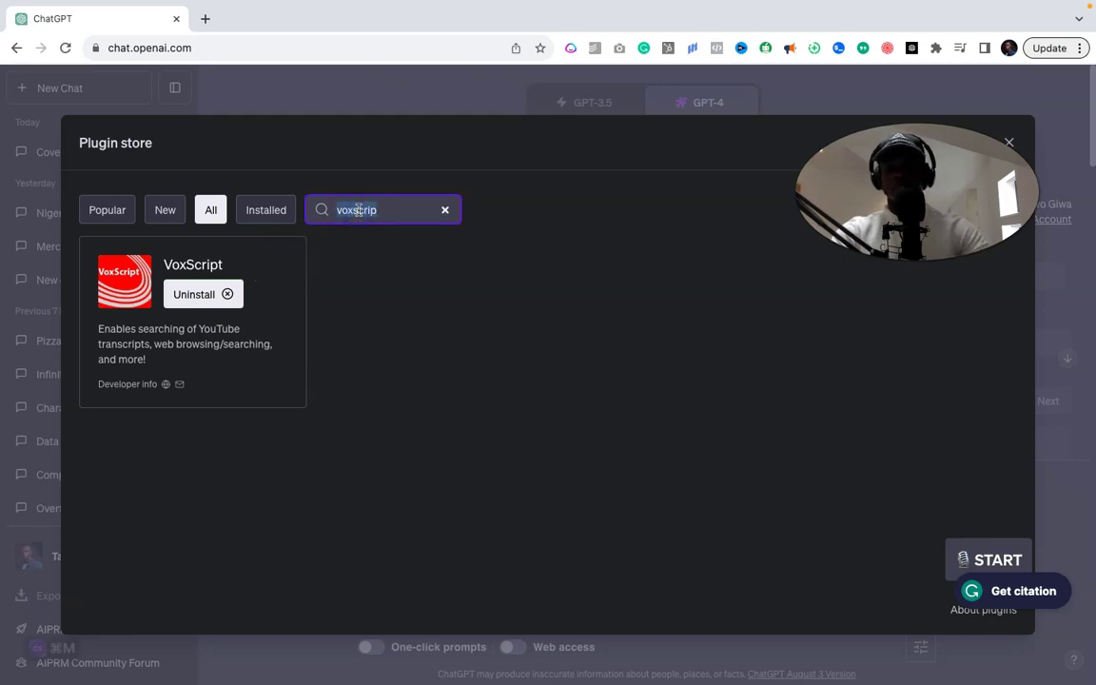
type("browse")
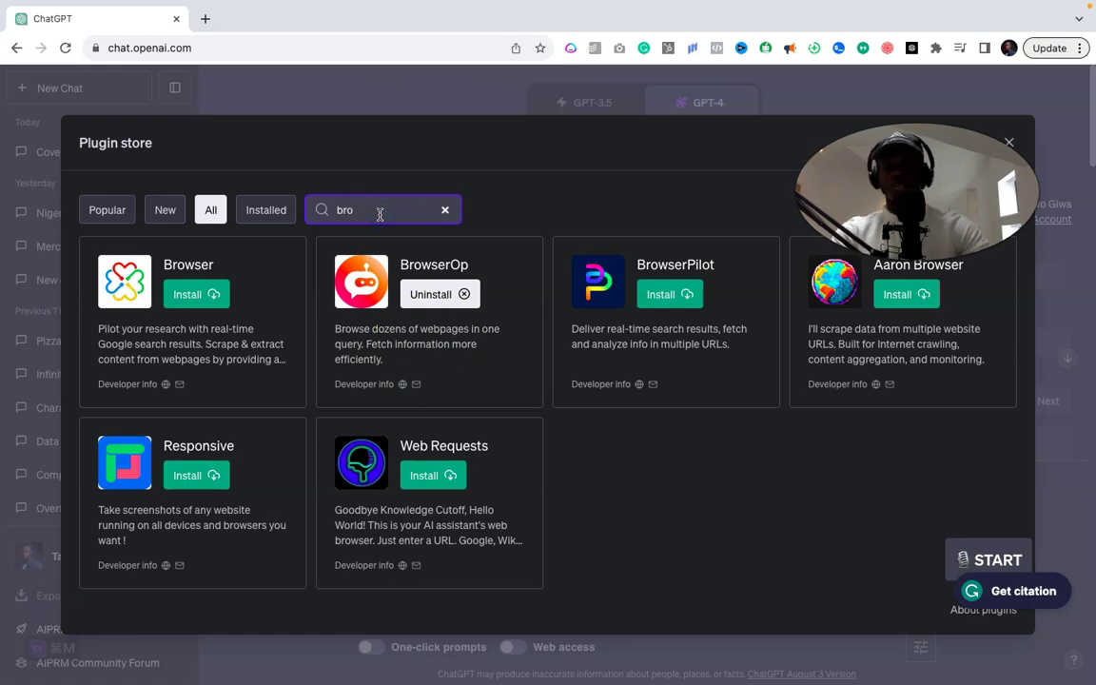
key("BackSpace")
key("BackSpace")
key("BackSpace")
type("vox")
left_click(268, 277)
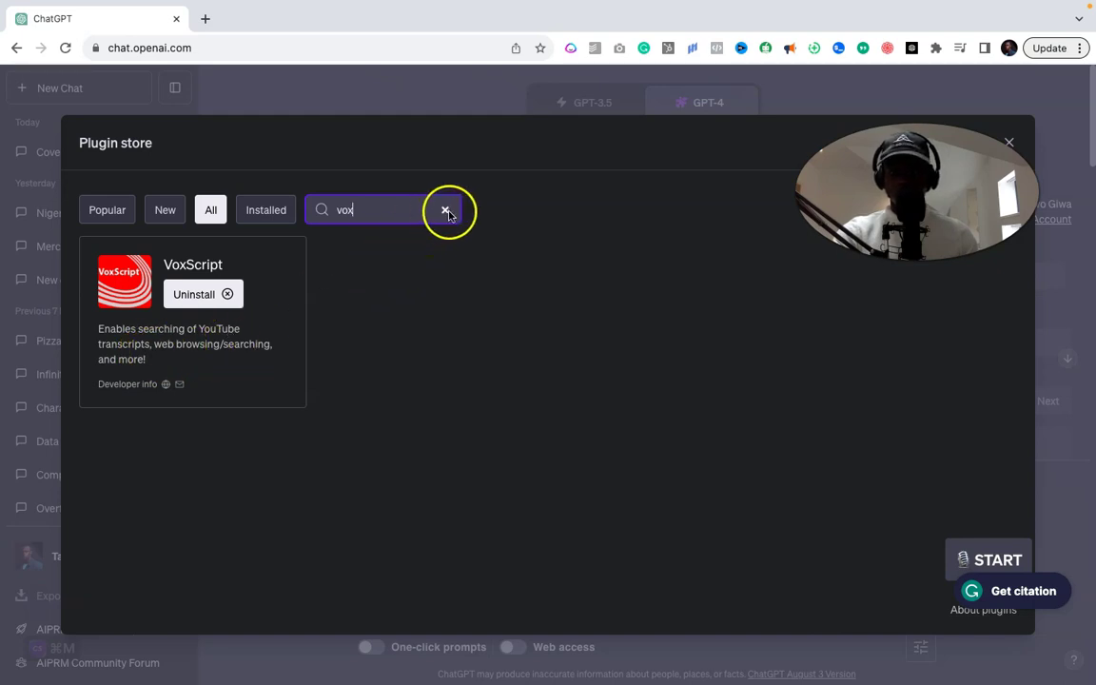
Close the plugin store and enable the BrowserOp and Canva plugins for the chat alongside VoxScript
left_click(1009, 142)
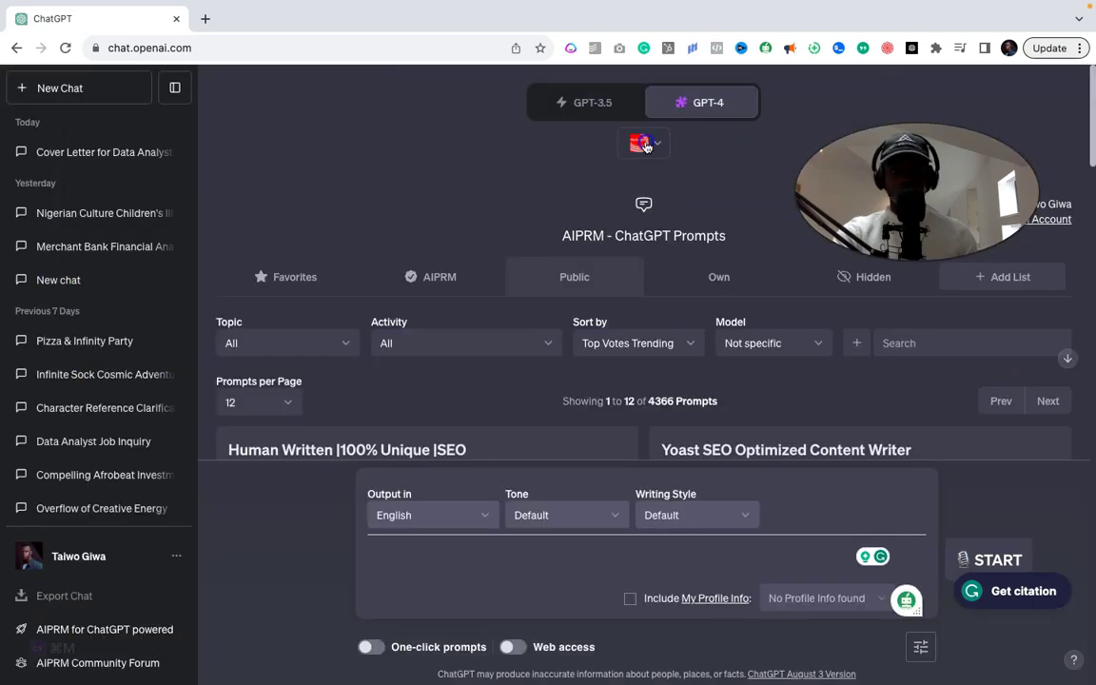
left_click(645, 142)
scroll(634, 285, "up", 5)
left_click(637, 290)
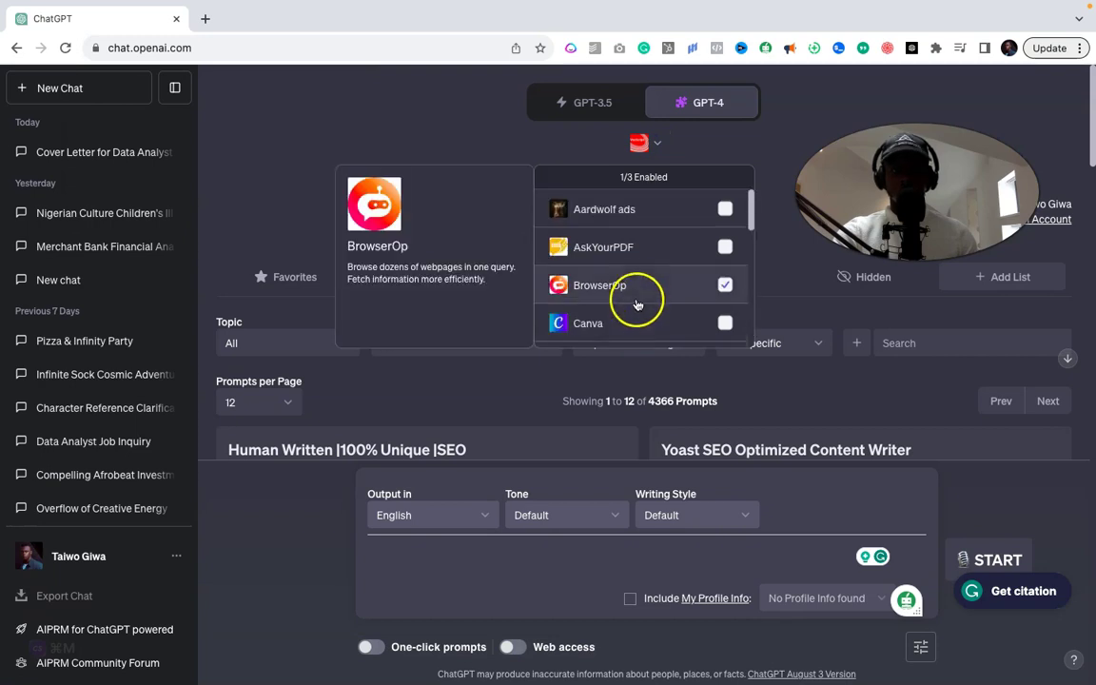
left_click(725, 284)
scroll(644, 290, "down", 1)
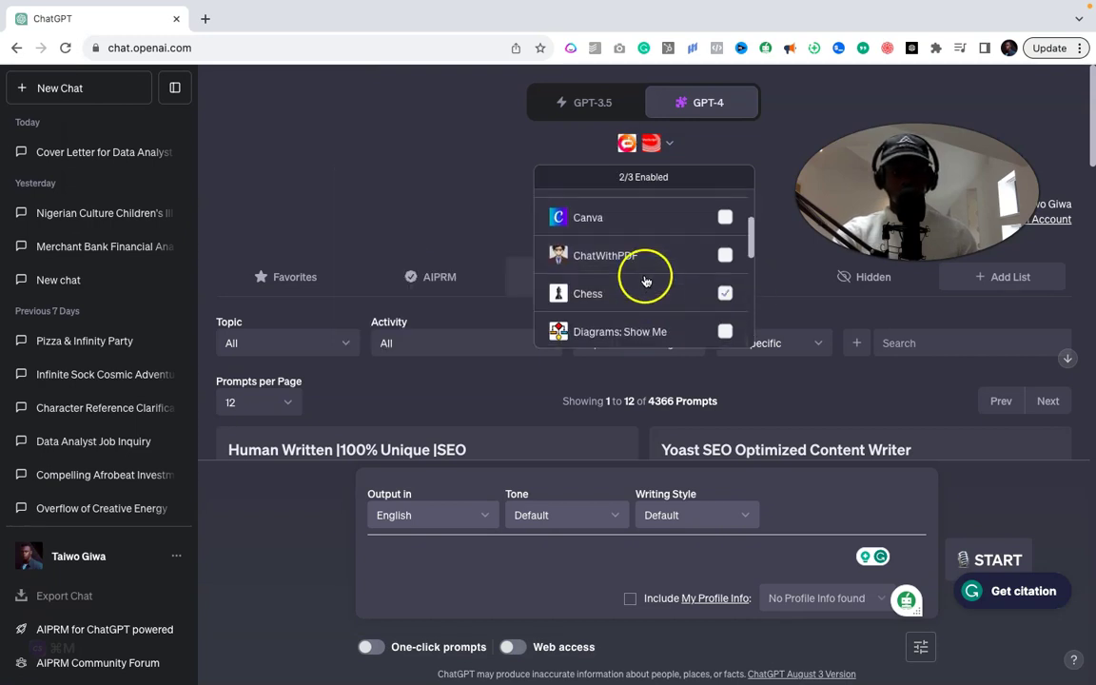
left_click(725, 217)
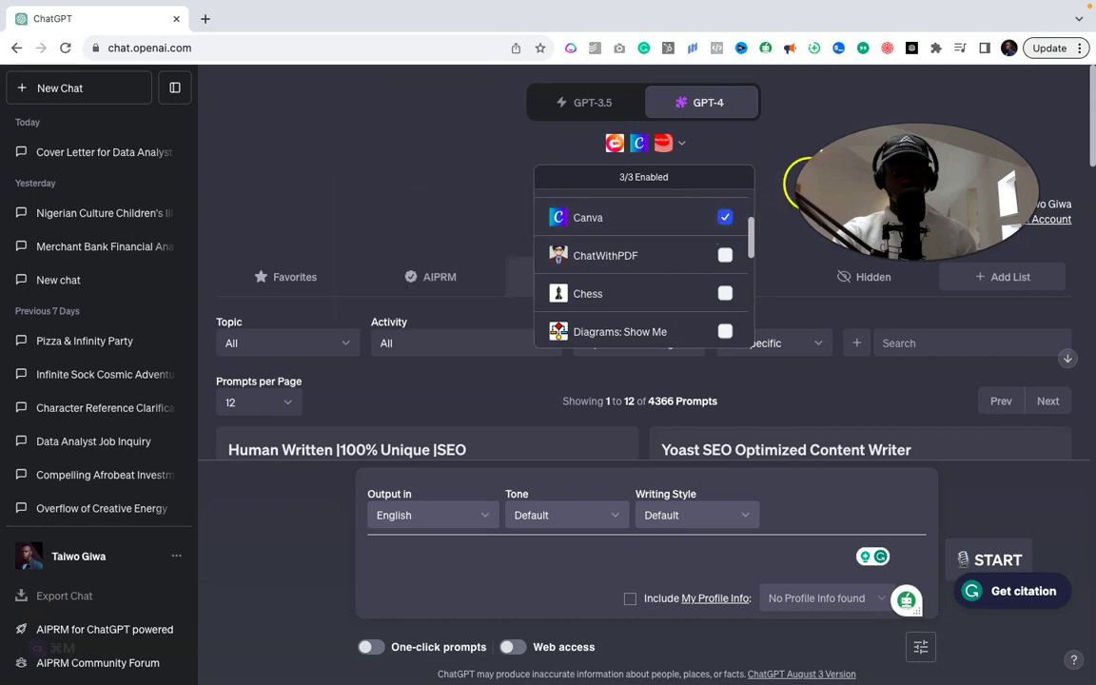
left_click(799, 214)
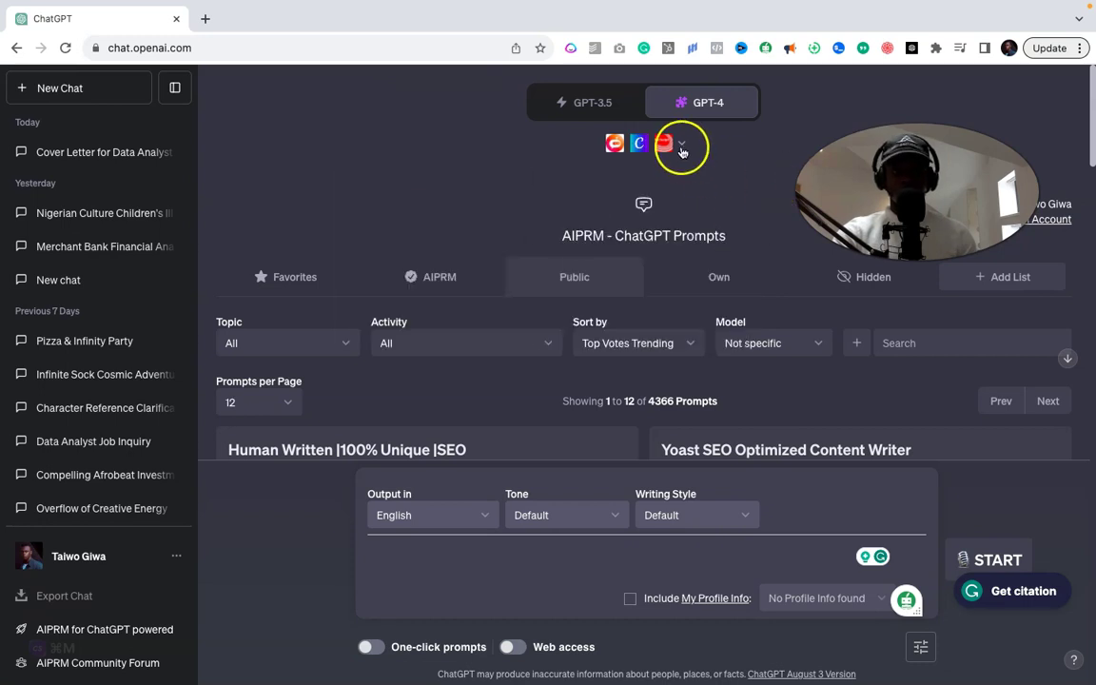
Review the list of installed plugins to check which ones are enabled
left_click(628, 143)
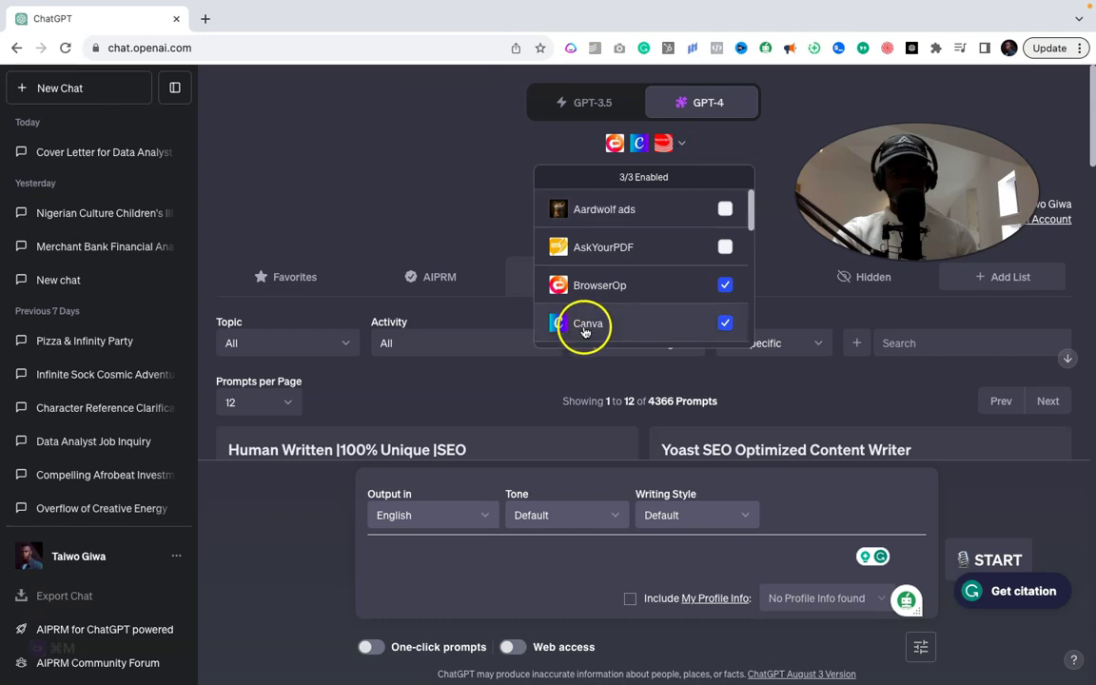
scroll(626, 324, "down", 2)
scroll(628, 329, "down", 5)
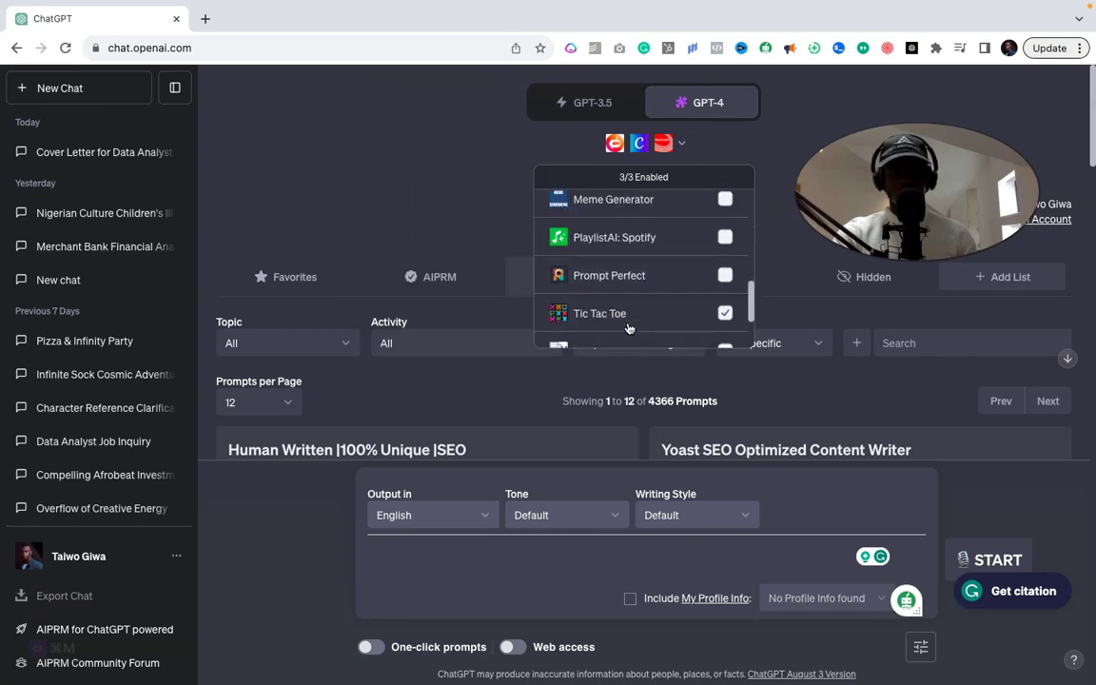
scroll(627, 325, "up", 8)
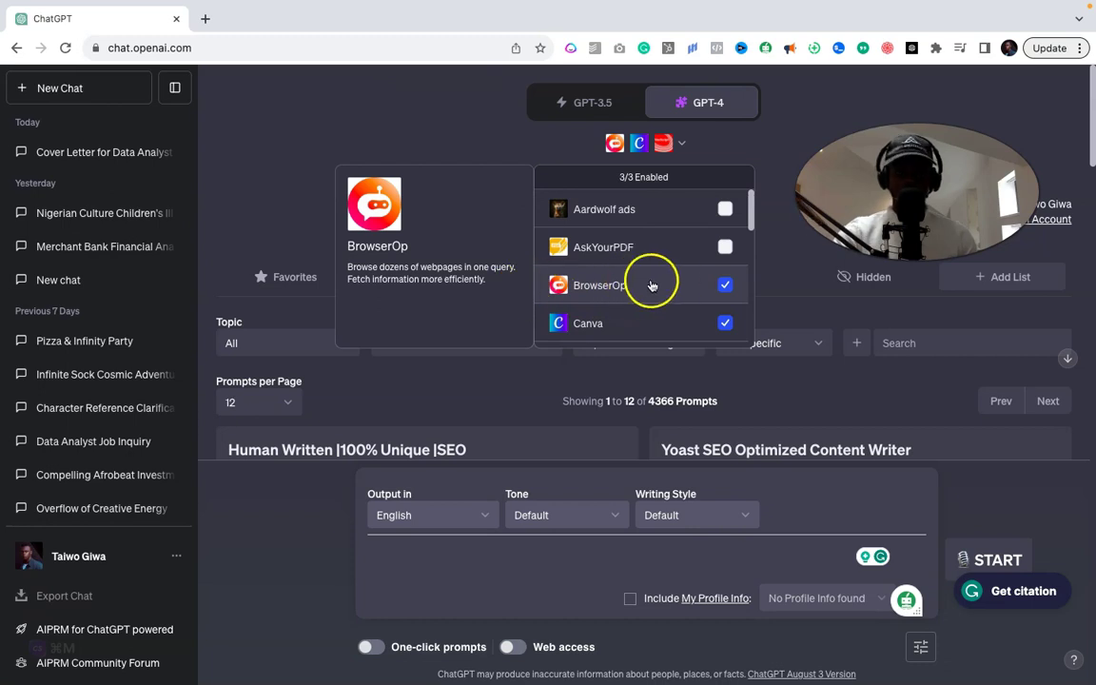
left_click(754, 205)
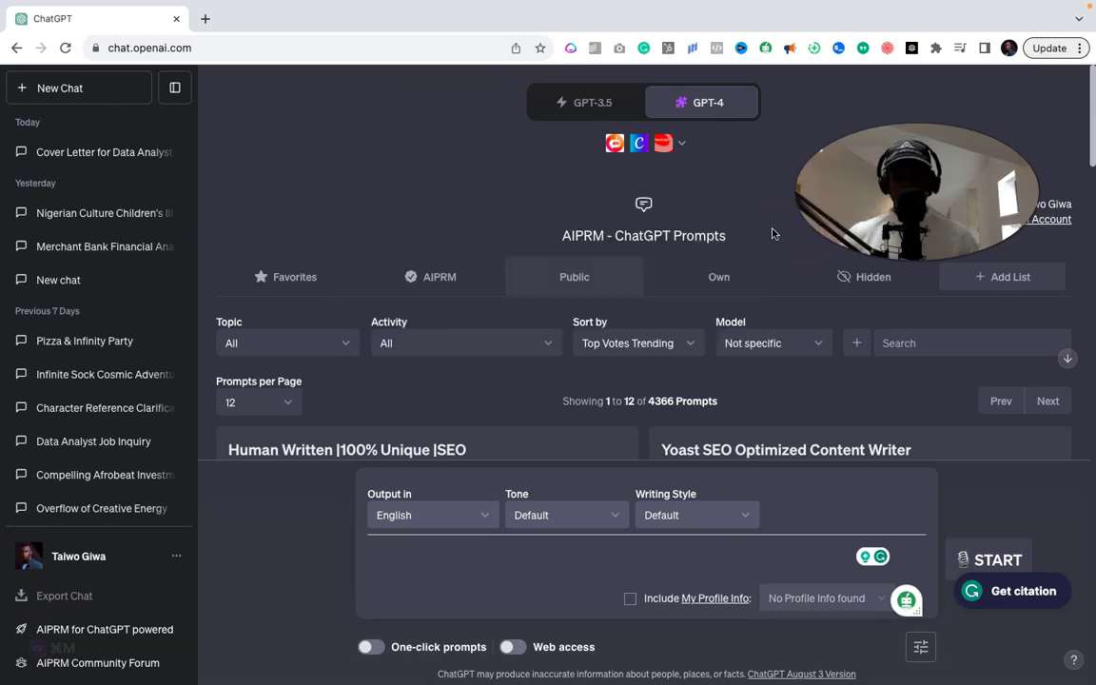
left_click(717, 258)
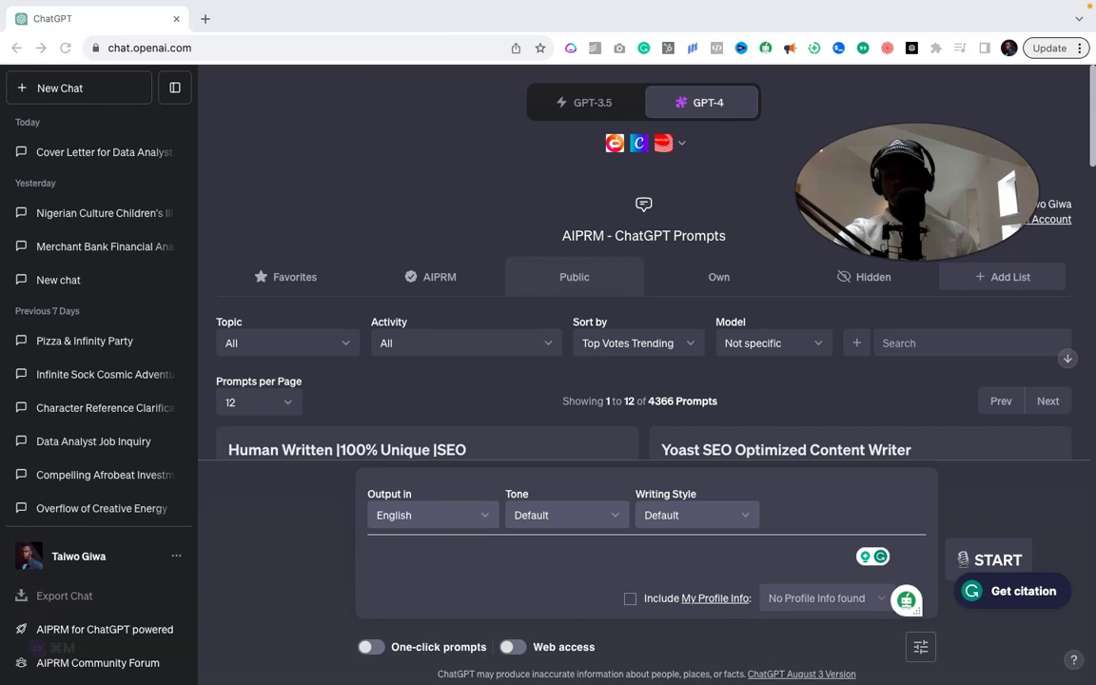
Write the prompt "Give me different stoic sayings and quotes that would go amazingly well on objects like artwork. PS: Use VOXSCRIPT"
left_click(422, 547)
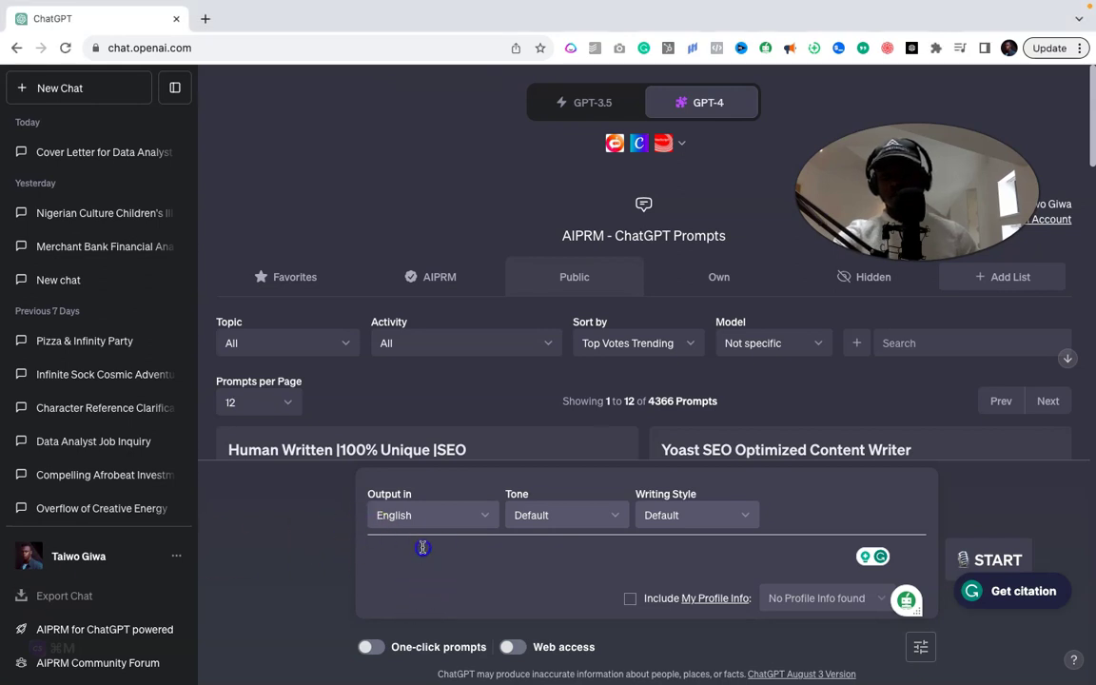
type("Give me different stoic sayings and quotes that would go amazingly well on objects like artworks. PS: Use VOXSCRIPT")
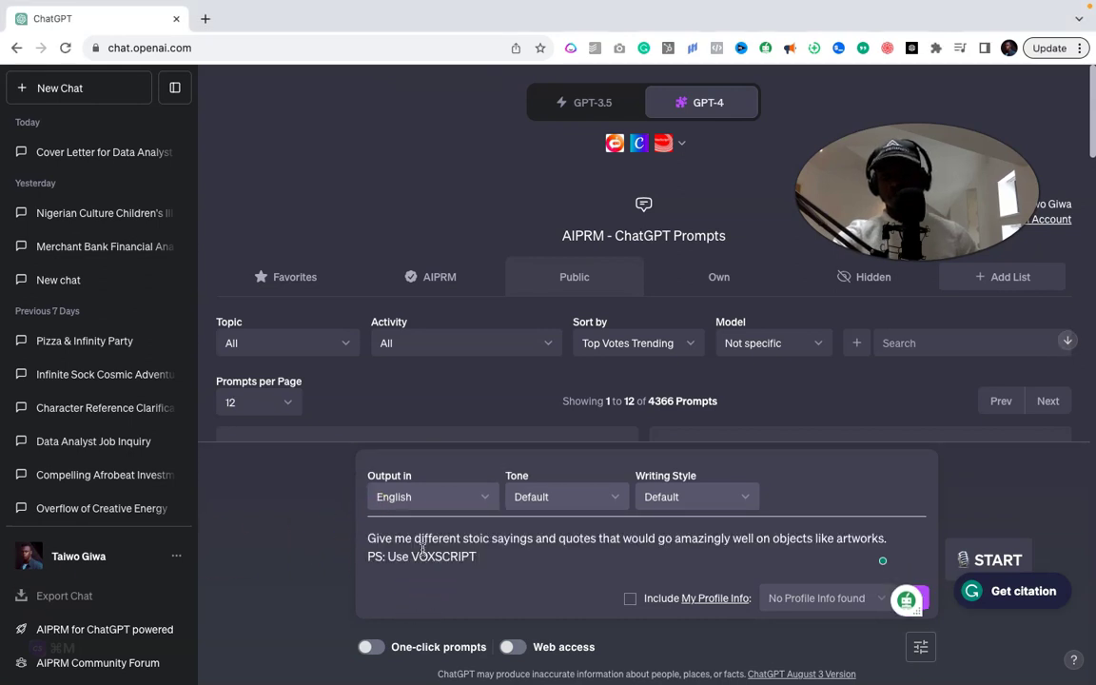
left_click(384, 542)
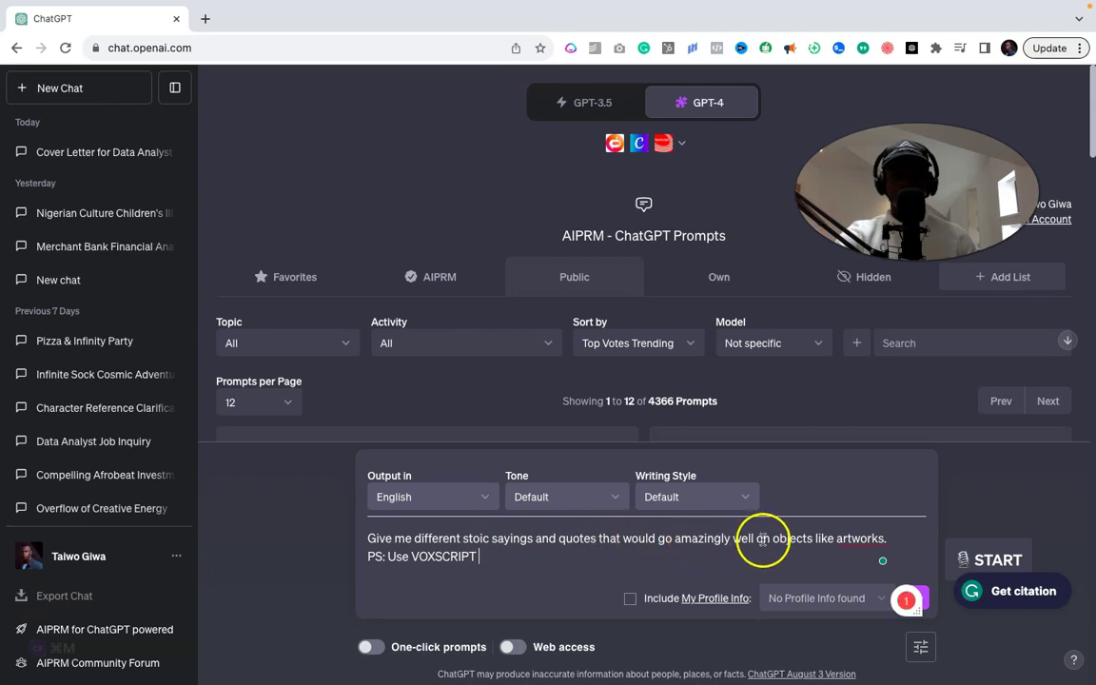
mouse_move(869, 532)
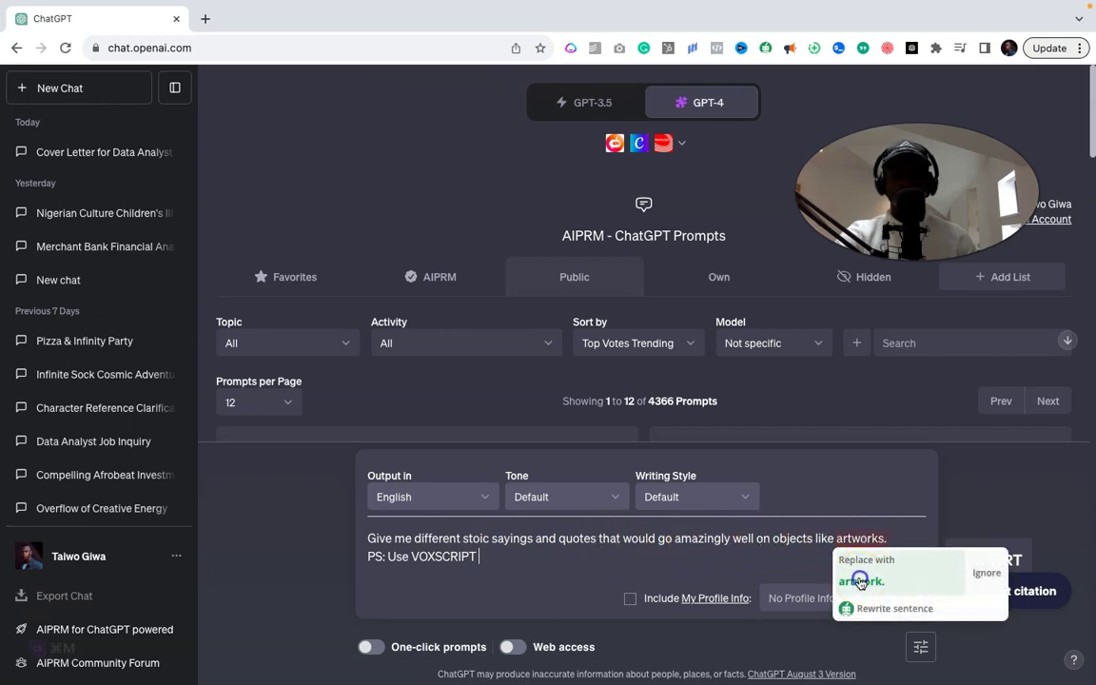
left_click(928, 509)
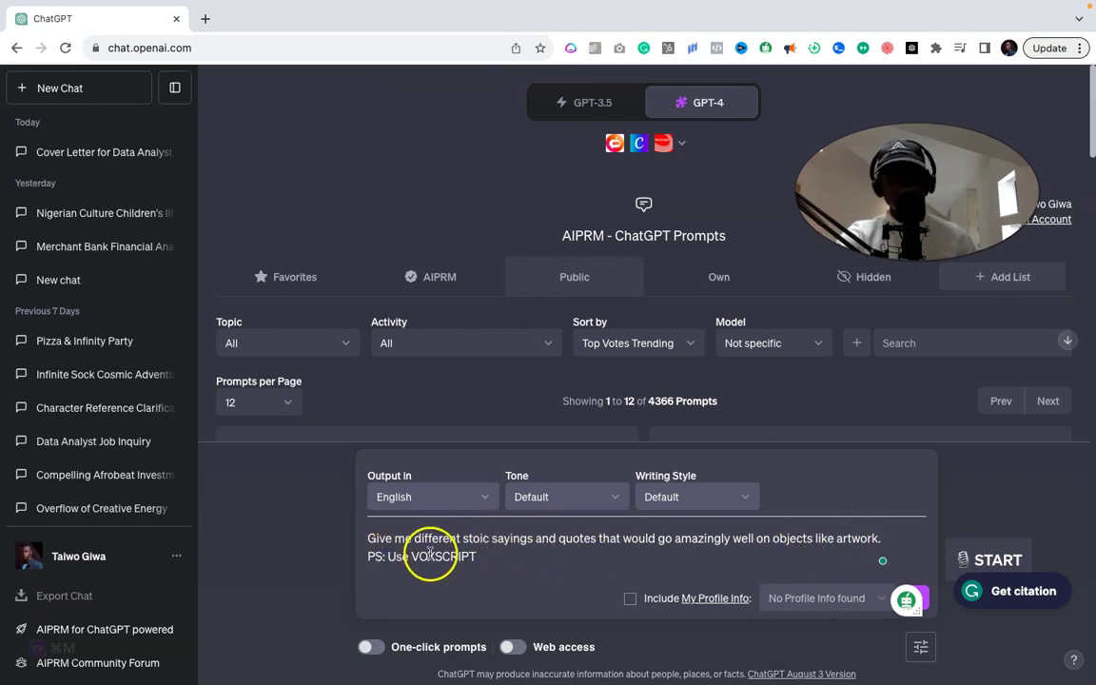
Check the wording of the stoic quotes prompt, including the VOXSCRIPT instruction, and submit it
left_click_drag(484, 556, 430, 556)
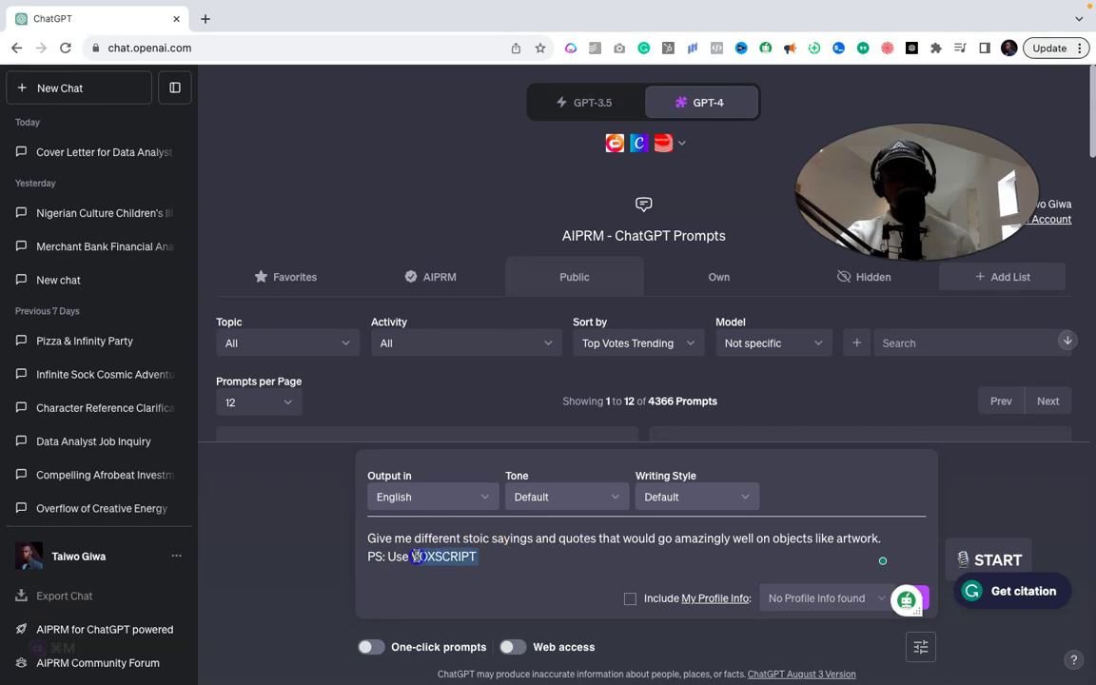
left_click(380, 534)
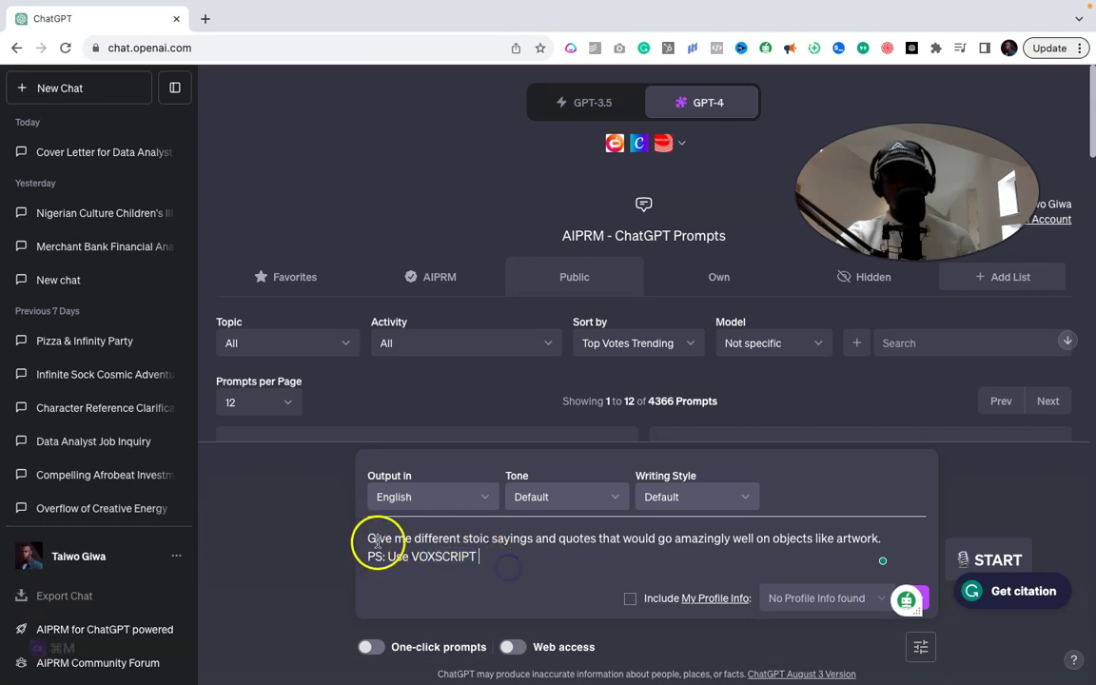
left_click(518, 565)
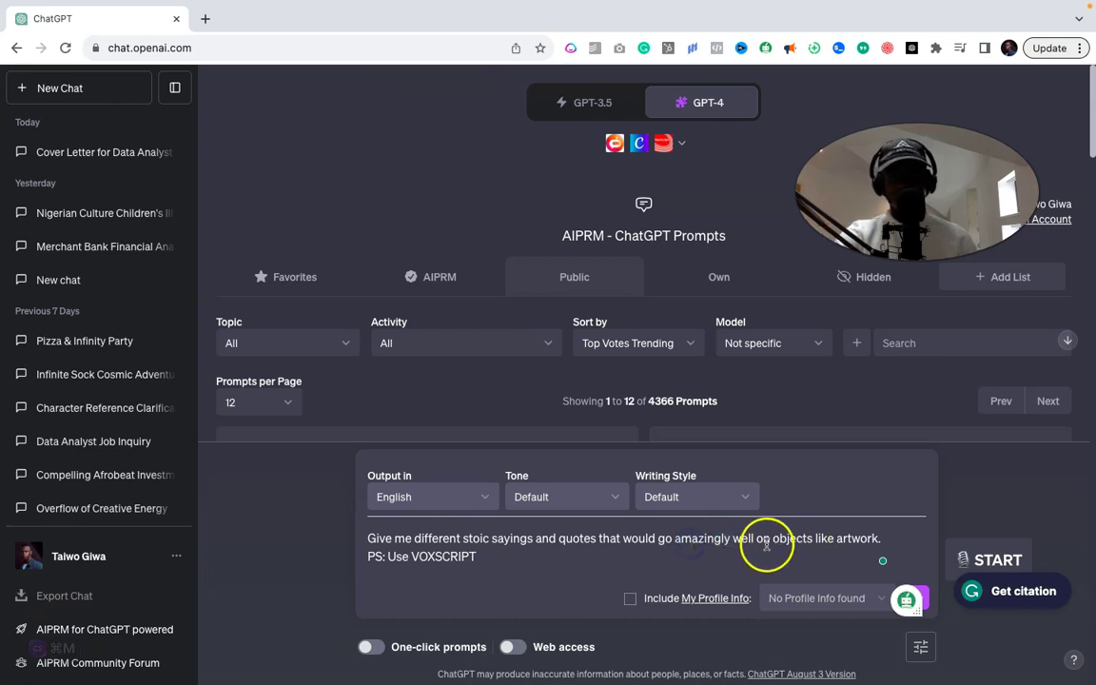
left_click(802, 538)
left_click(557, 561)
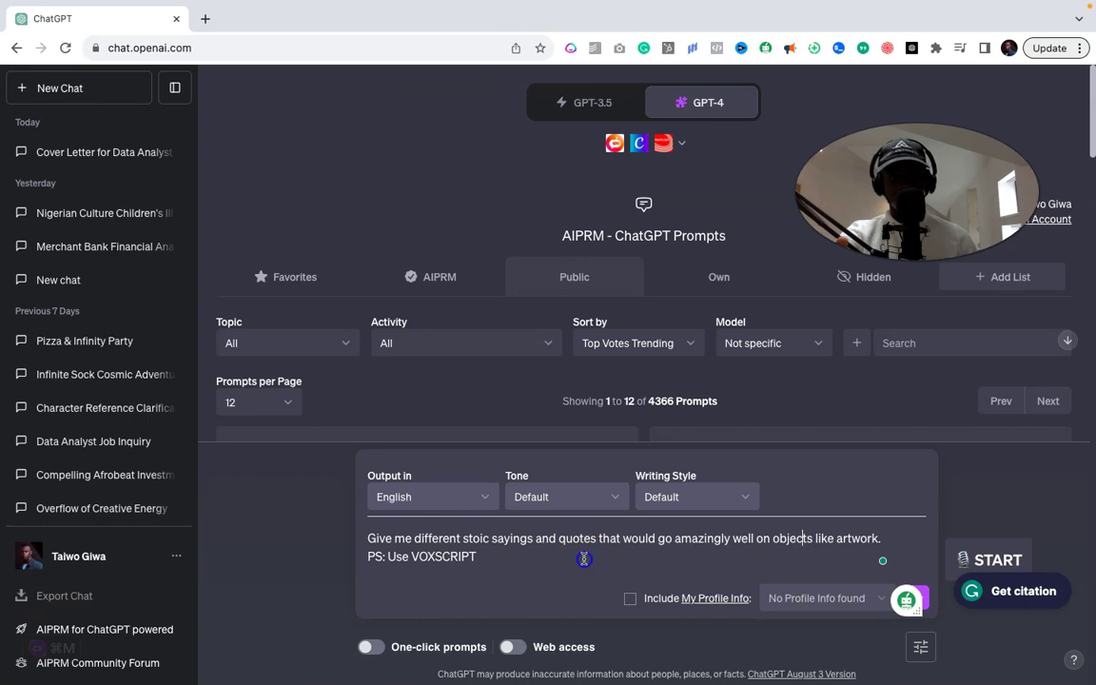
key("Return")
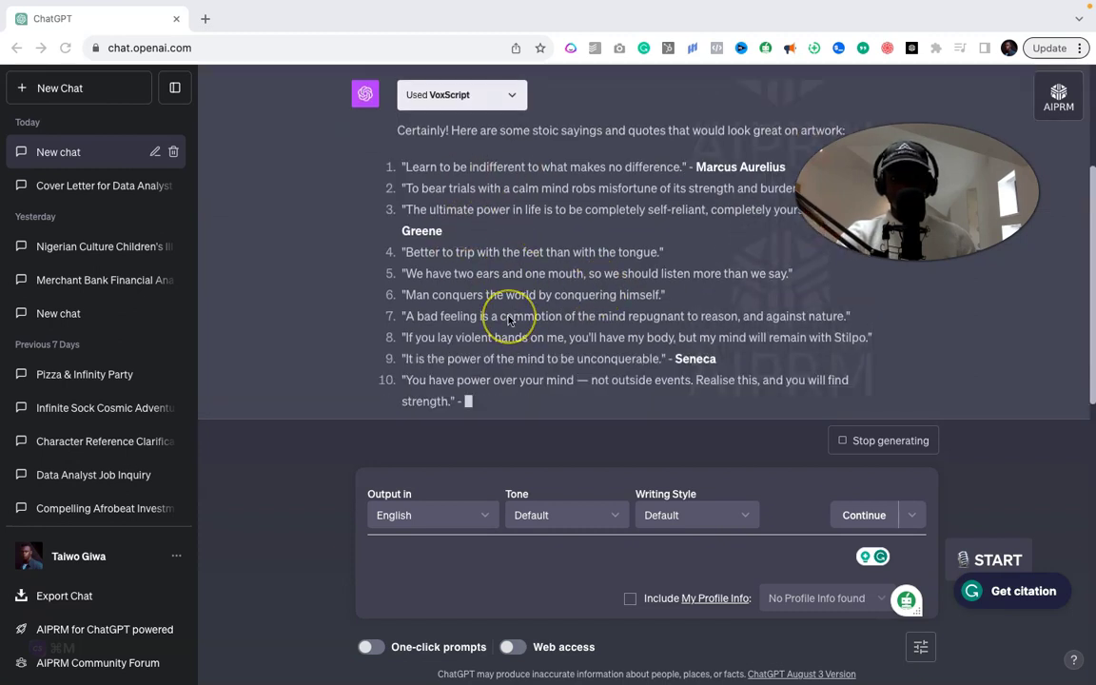
Expand the VoxScript call details above the quotes and read through its search request and the returned sources
scroll(508, 320, "up", 2)
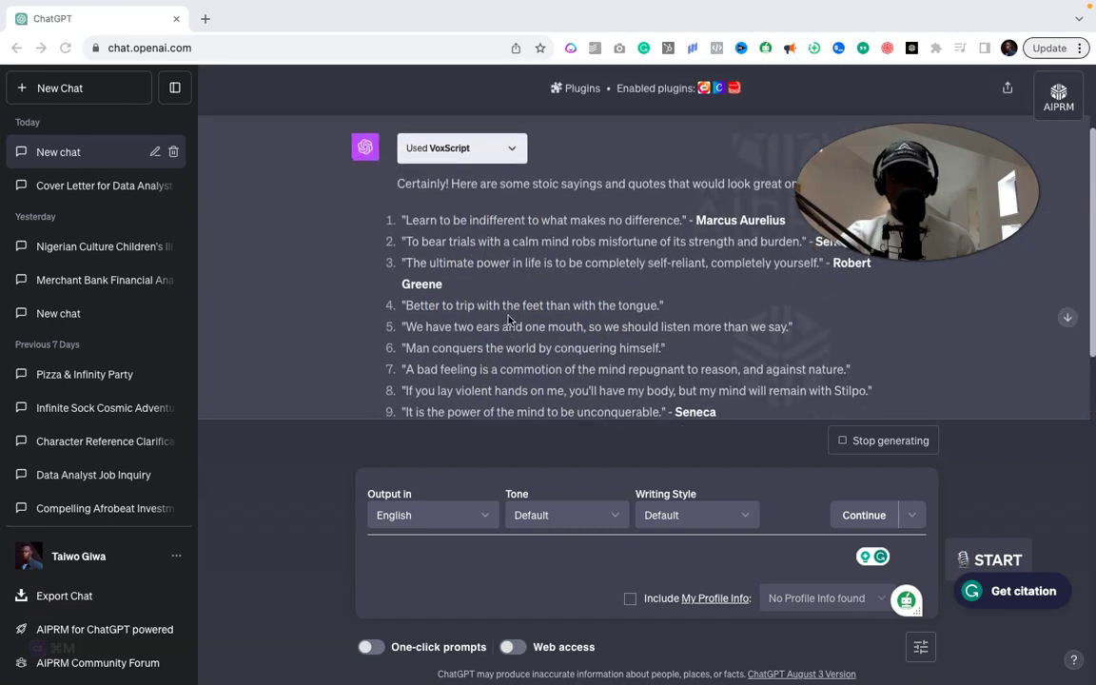
left_click(511, 147)
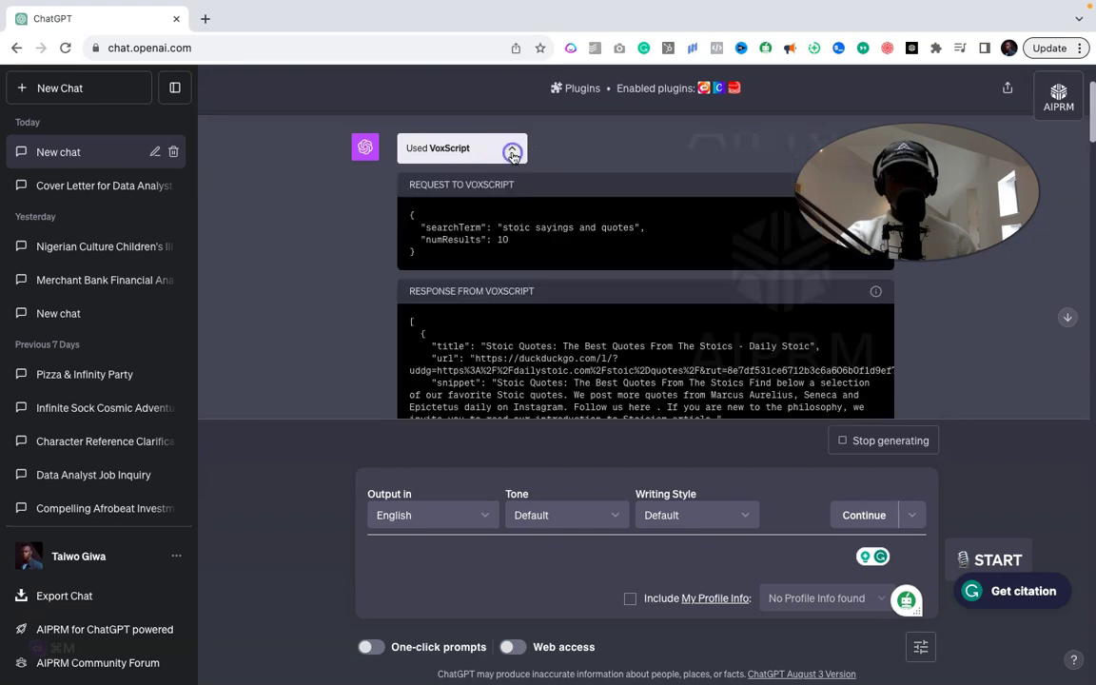
scroll(496, 297, "down", 4)
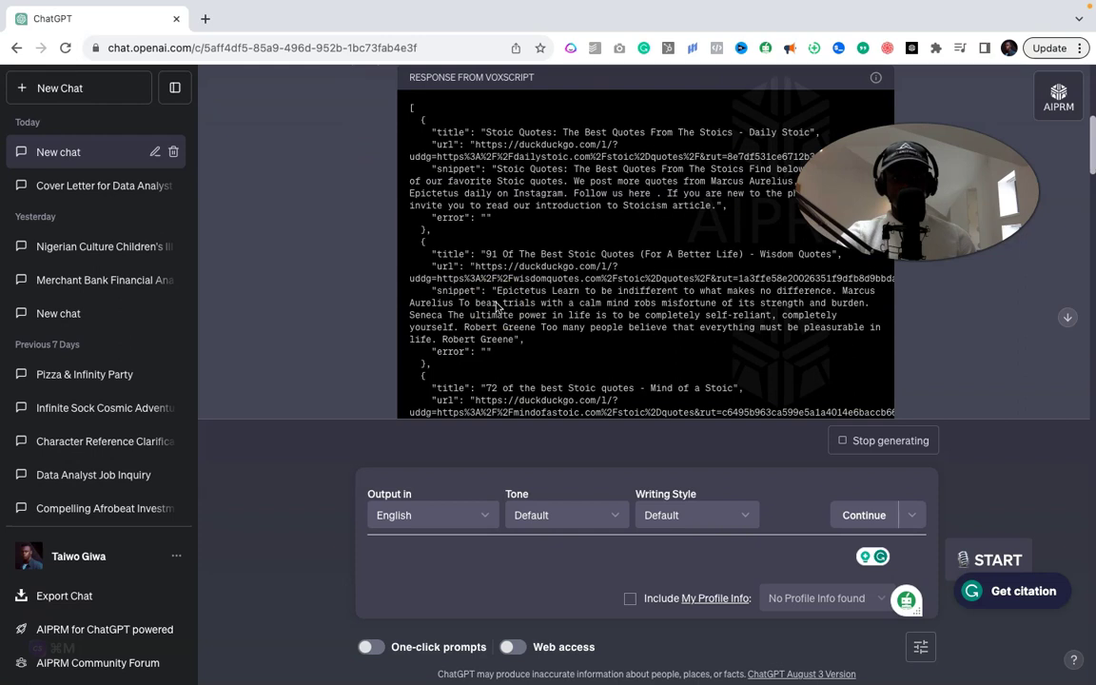
scroll(496, 304, "down", 1)
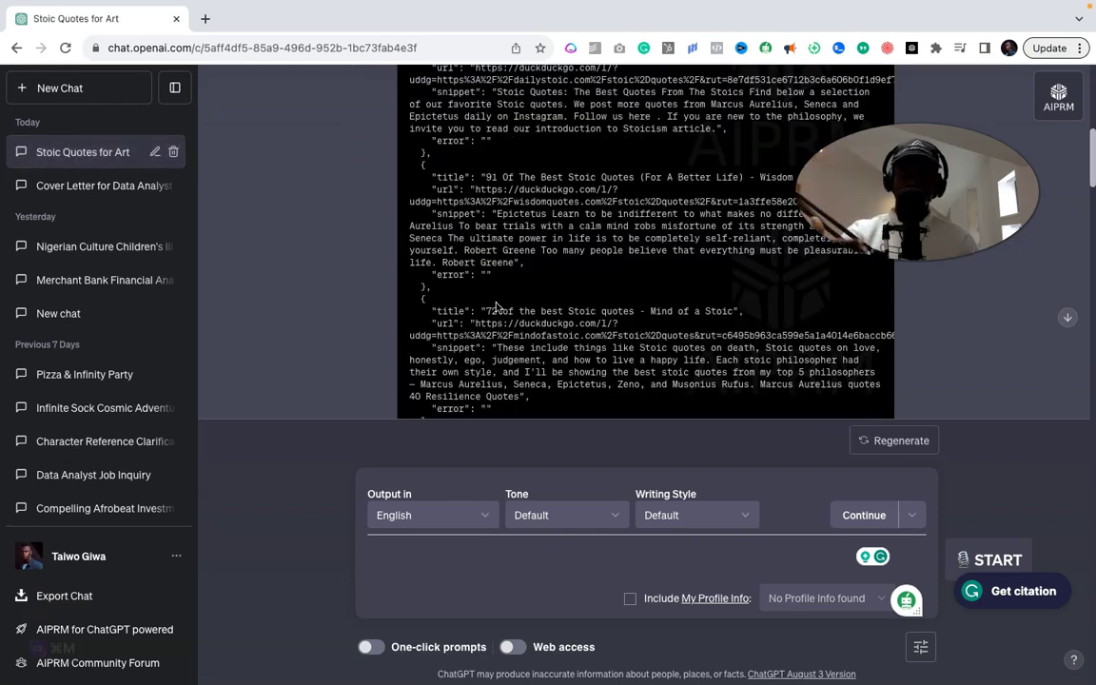
scroll(496, 304, "down", 3)
scroll(495, 305, "down", 3)
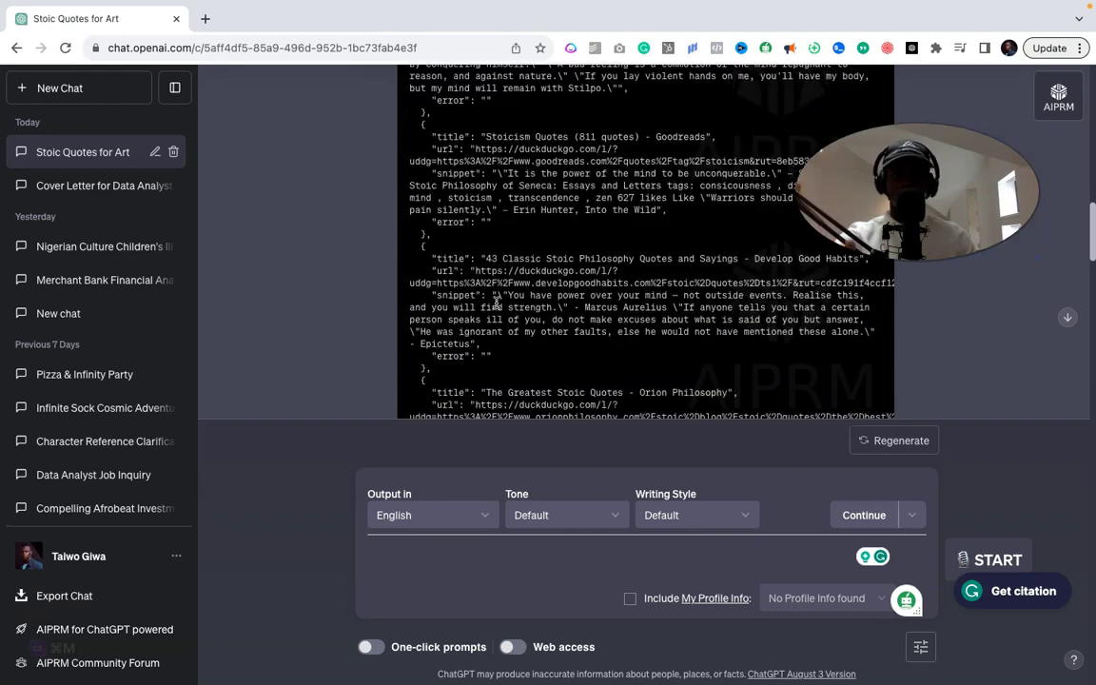
scroll(496, 304, "down", 8)
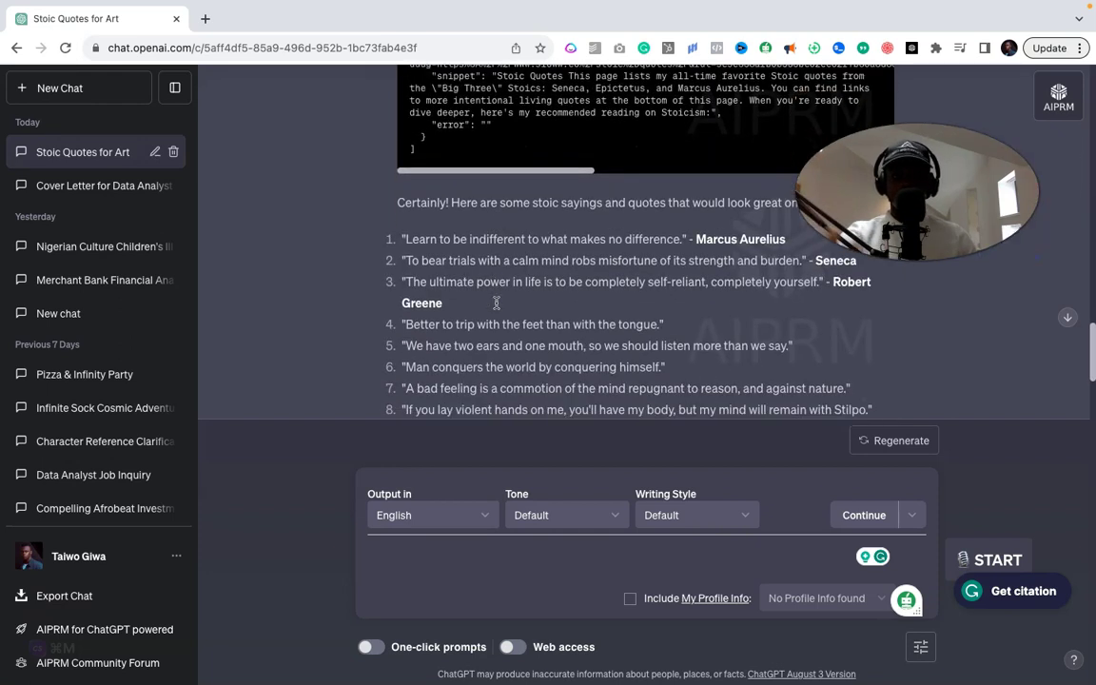
Review the full list of generated stoic sayings and their attributions
scroll(495, 305, "up", 4)
scroll(496, 305, "down", 5)
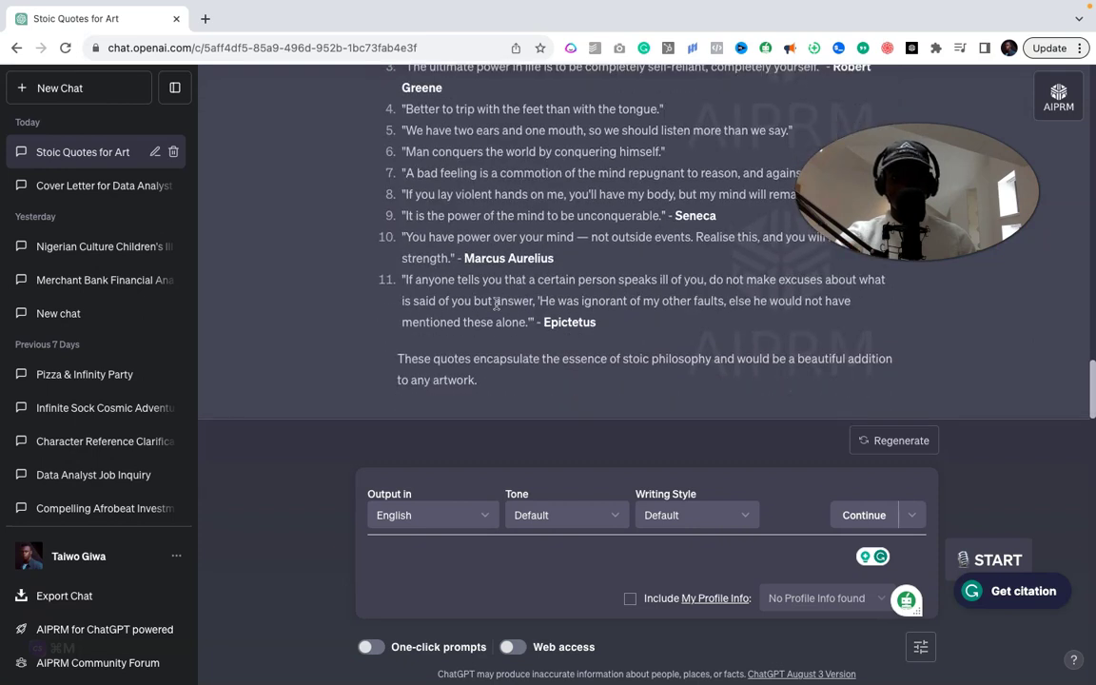
scroll(496, 304, "up", 1)
scroll(495, 304, "up", 2)
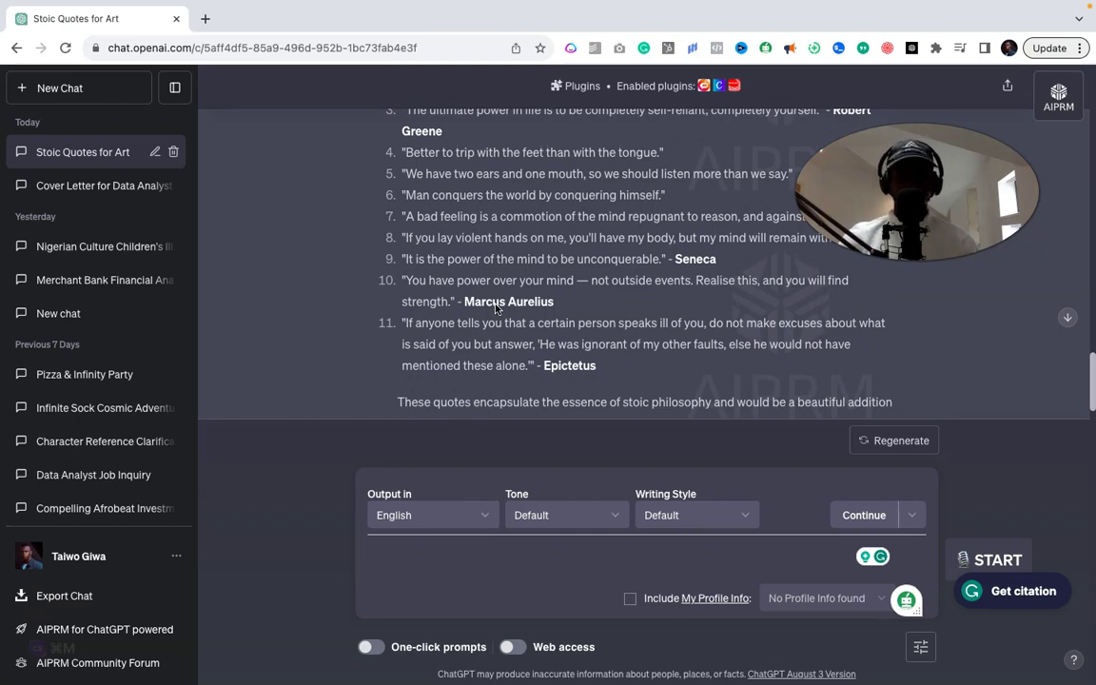
scroll(428, 262, "up", 2)
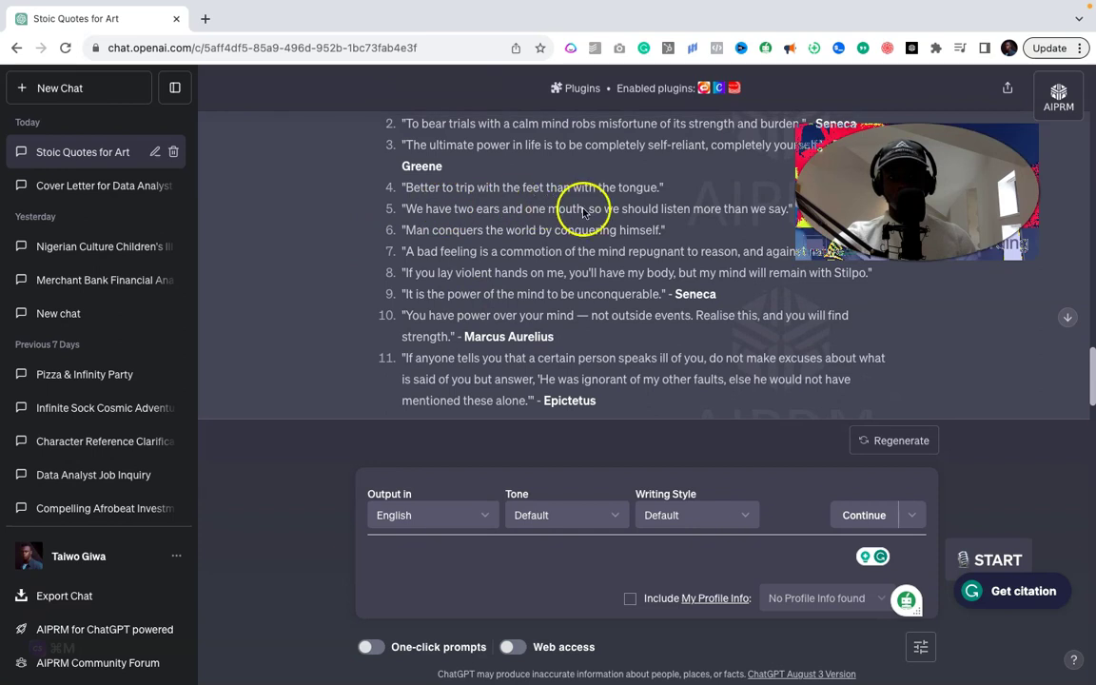
scroll(666, 214, "up", 1)
scroll(724, 217, "up", 1)
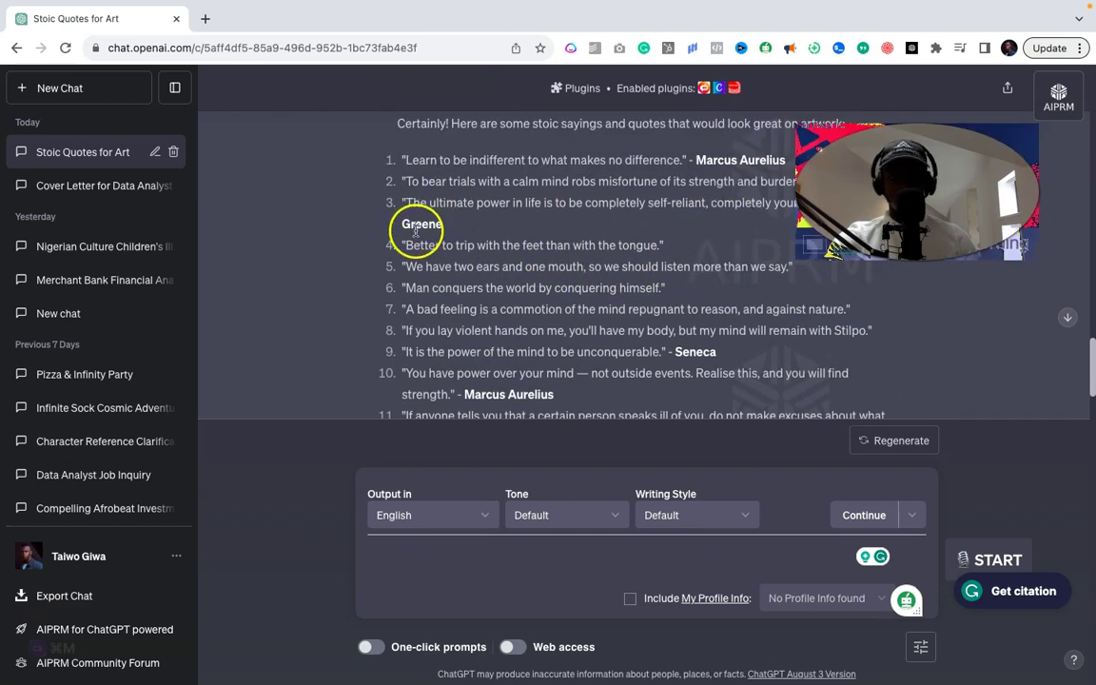
scroll(438, 227, "up", 1)
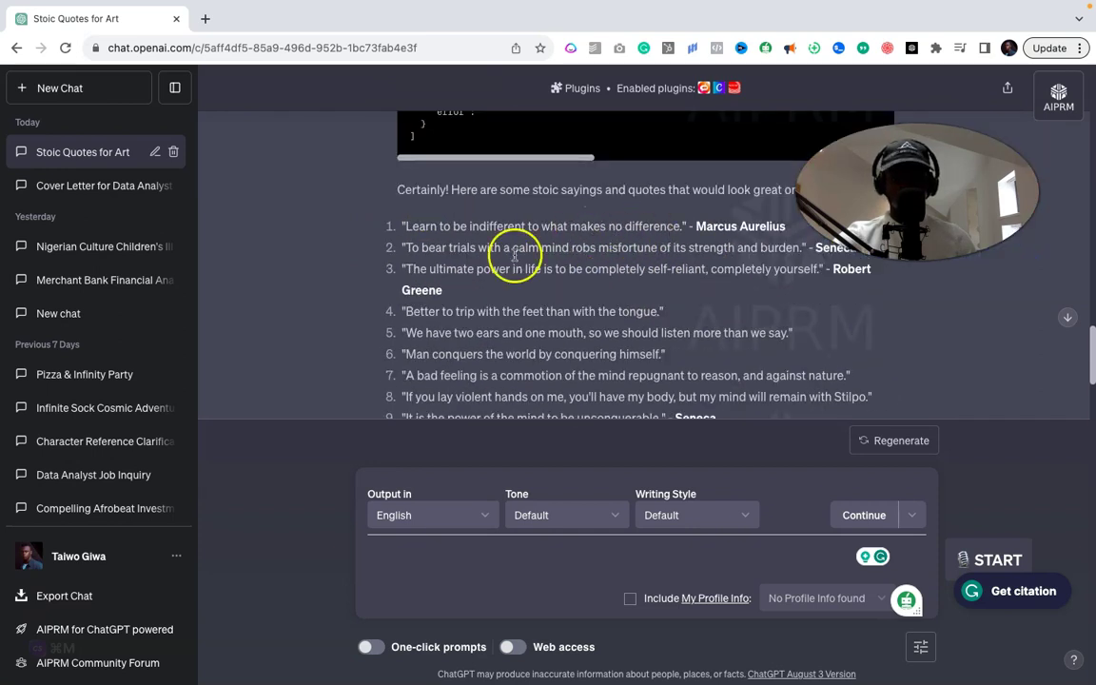
scroll(514, 255, "down", 3)
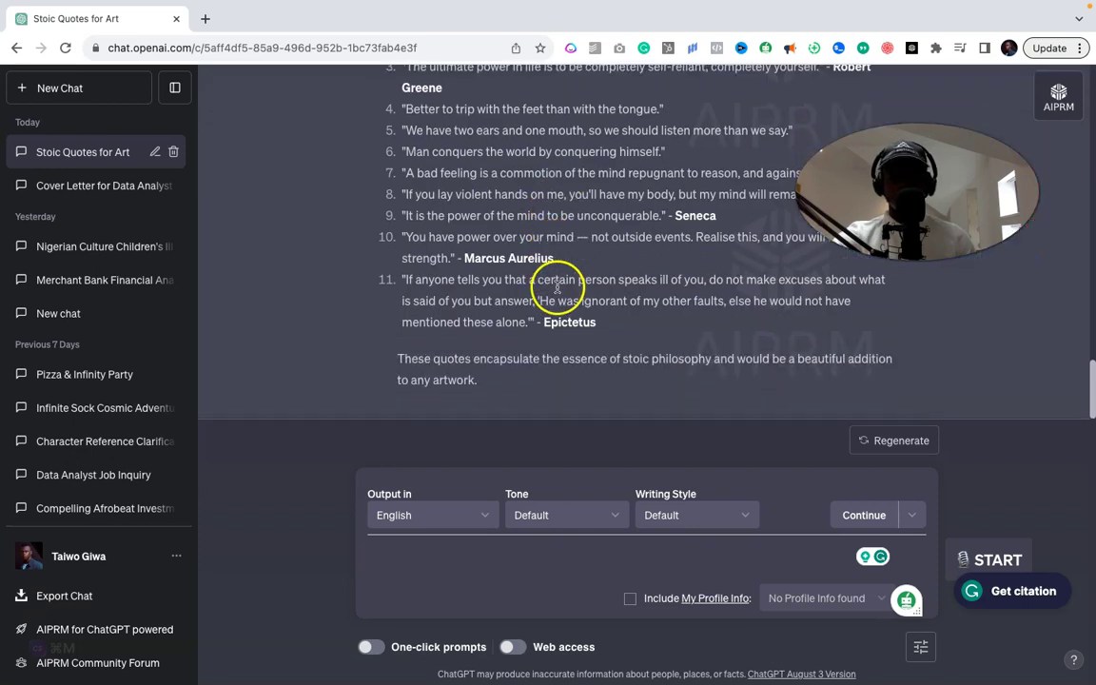
scroll(551, 267, "up", 3)
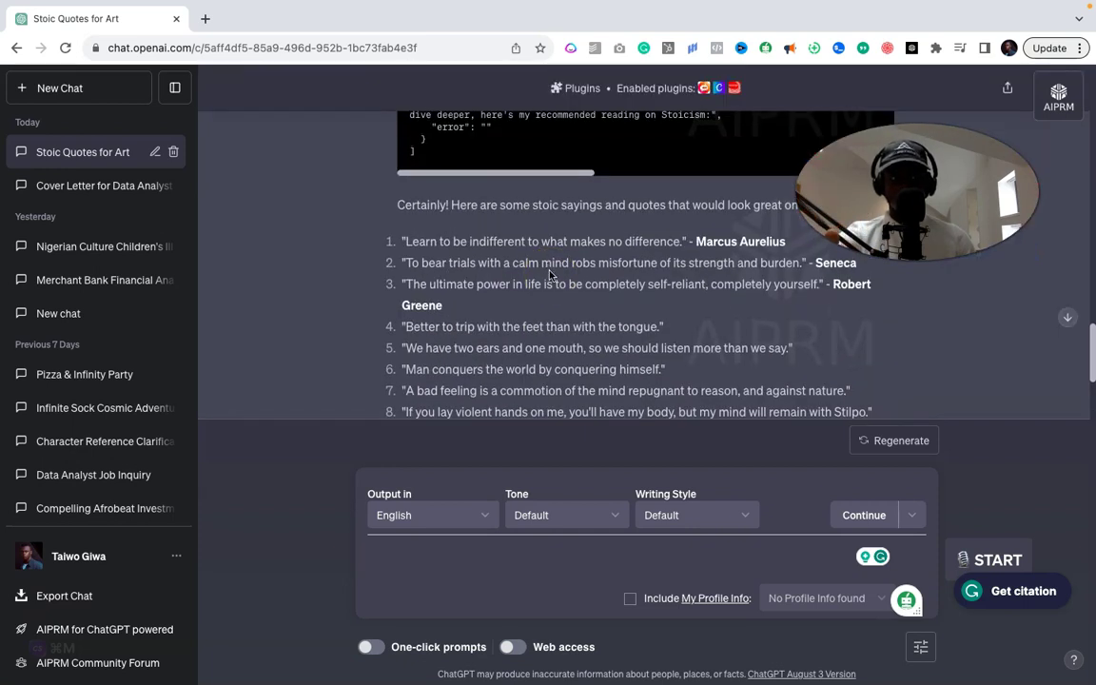
scroll(550, 256, "down", 3)
Write a prompt for amazing, unforgettable classic designs from a stoic point of view with various colours and fonts, using Canva, preferably at 4000×4000 pixels
left_click(447, 562)
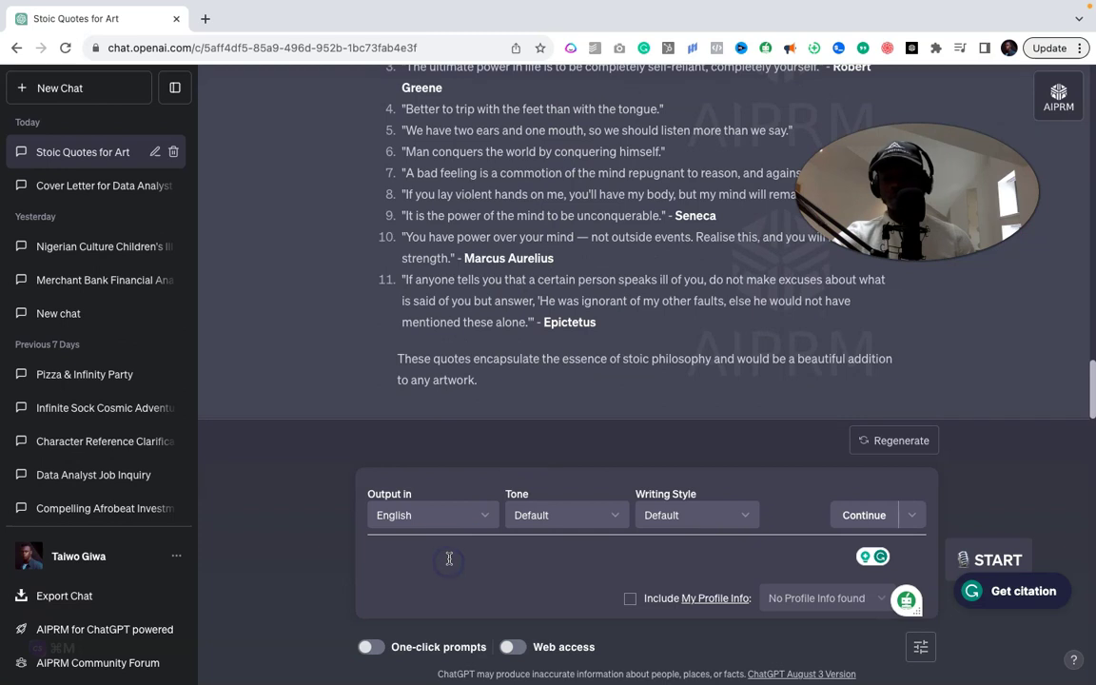
type("Create amazing and unforgettable classic designs that would look great from a stoic point of view, including various colours and fonts. PS: Use Canva. Preferably a size of 4000×4000 pixels")
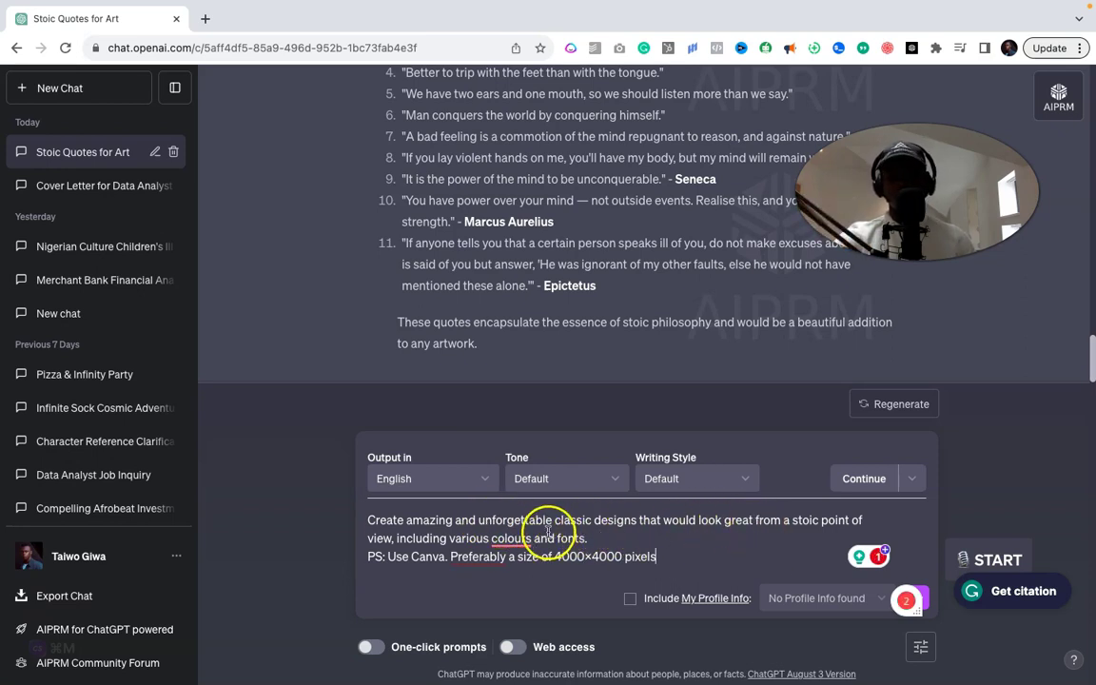
Apply the suggested corrections "colors" and "Preferably," to the design prompt and submit it
mouse_move(527, 536)
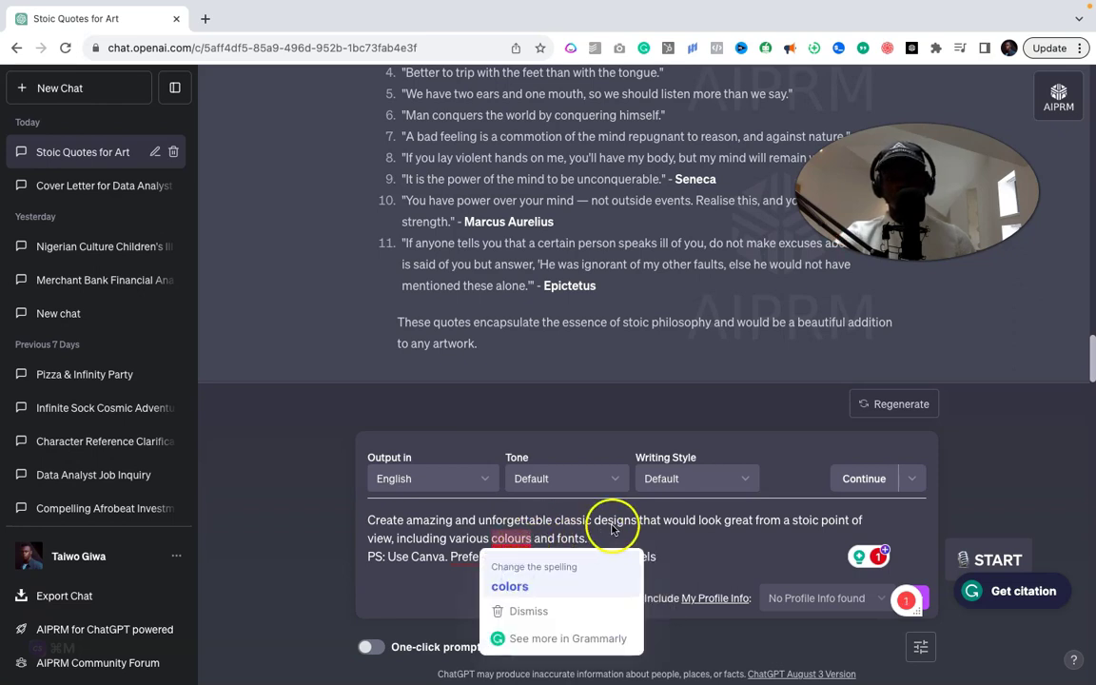
left_click(509, 586)
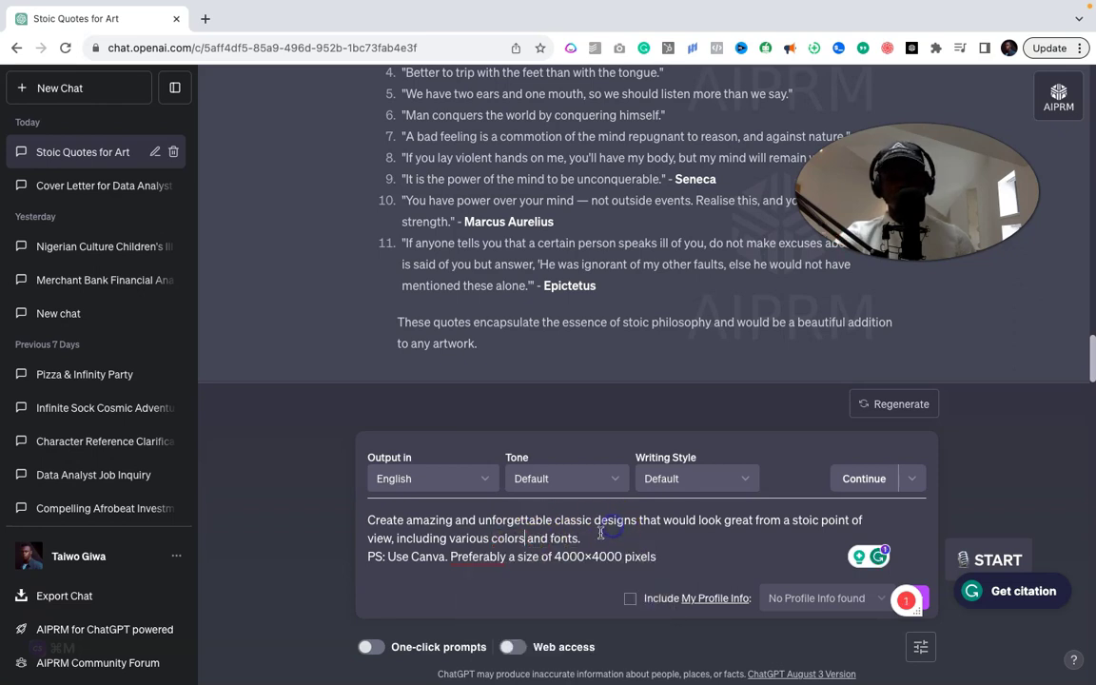
left_click(795, 520)
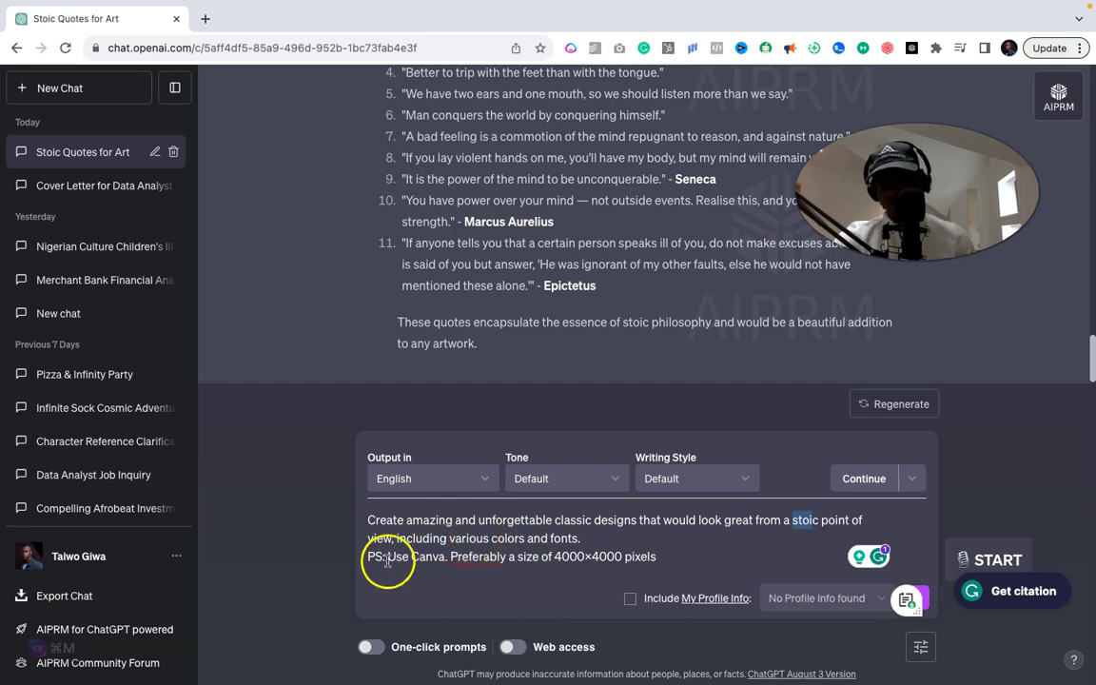
mouse_move(466, 558)
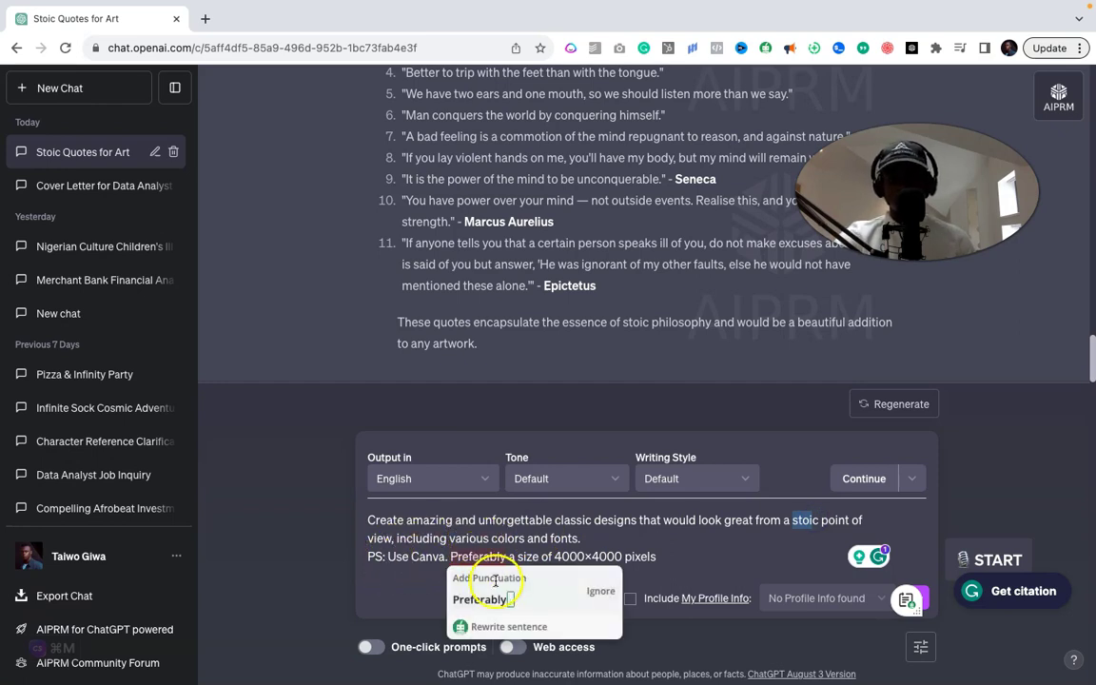
left_click(497, 599)
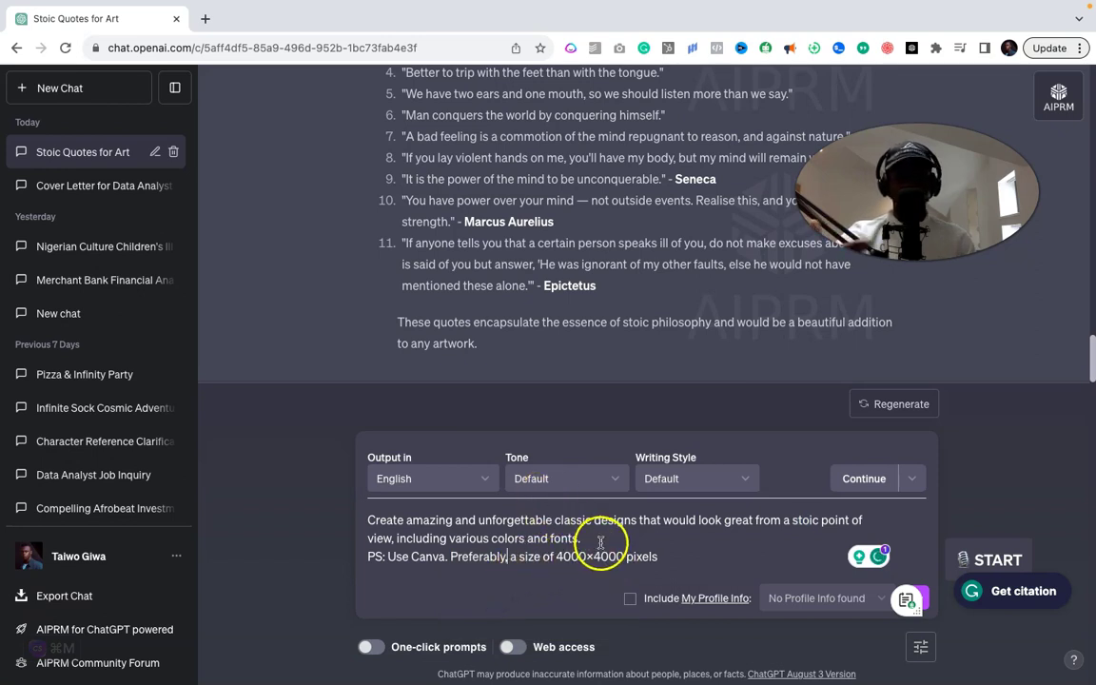
left_click(653, 555)
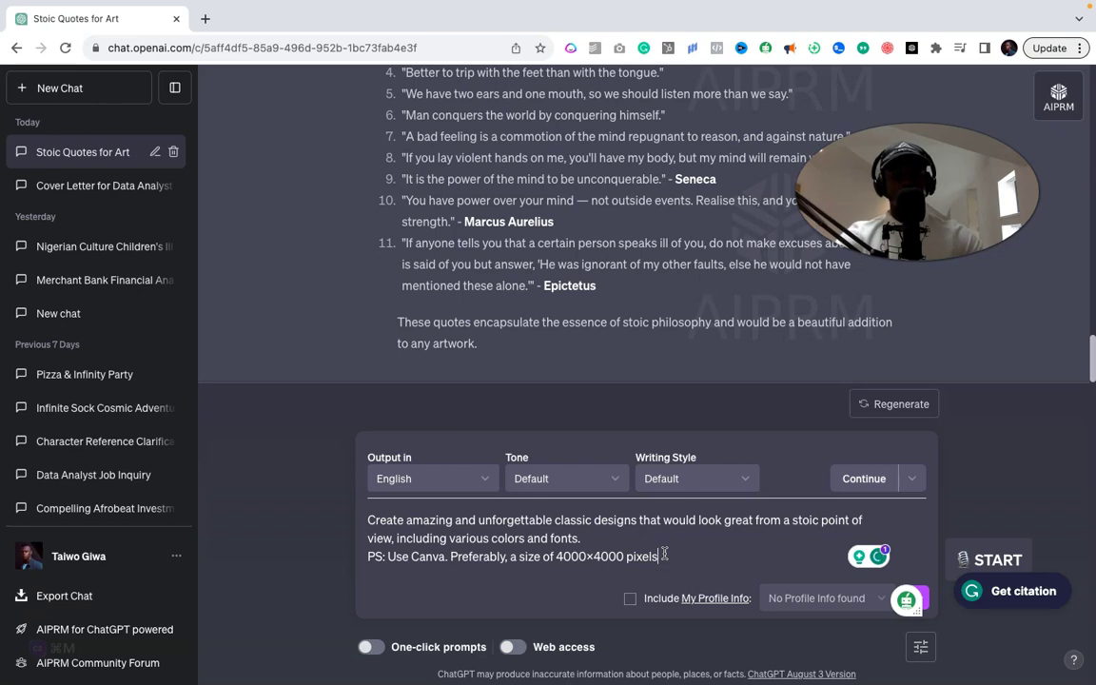
key("Return")
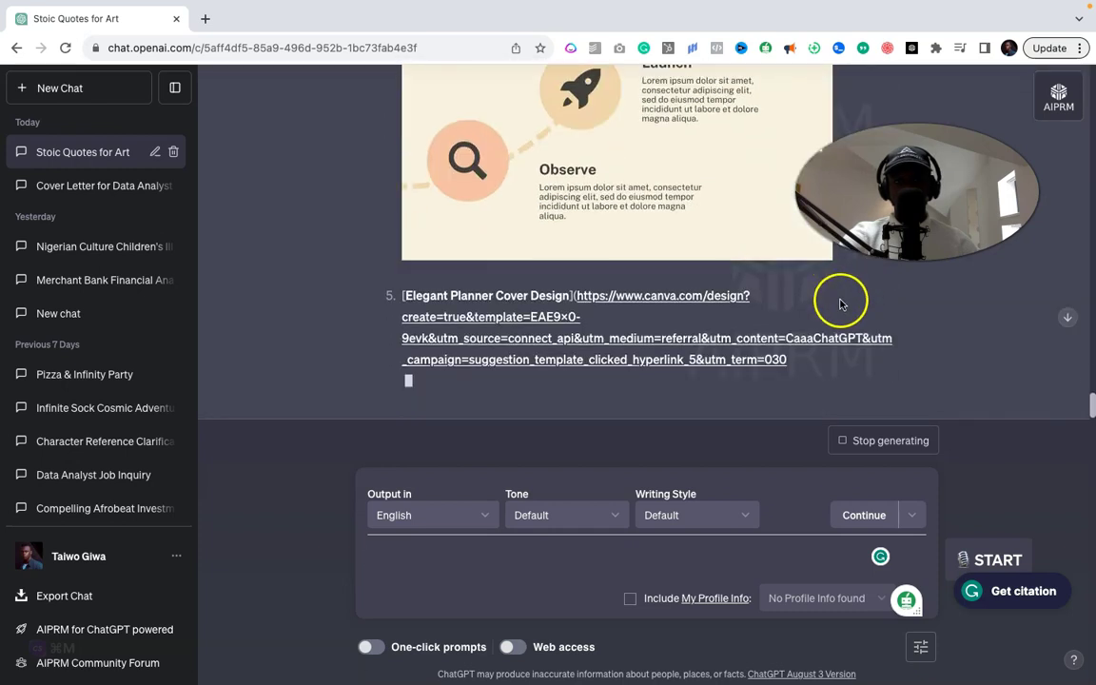
Look through the Canva design suggestions in the reply, from the last one back to the first
scroll(834, 302, "up", 10)
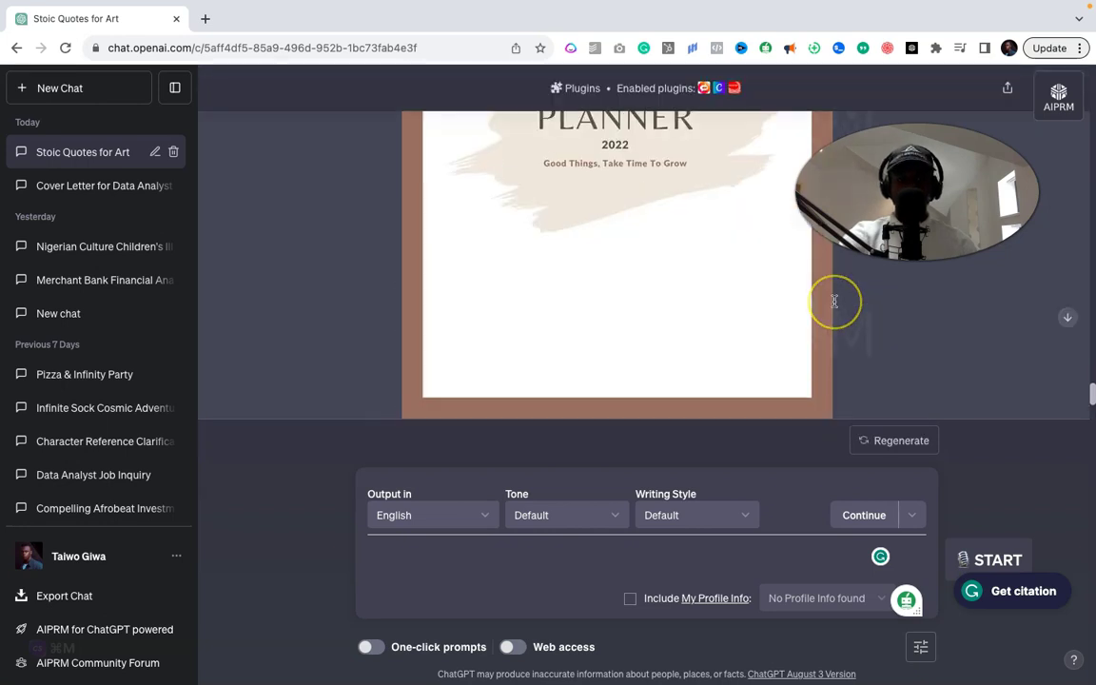
scroll(834, 301, "up", 6)
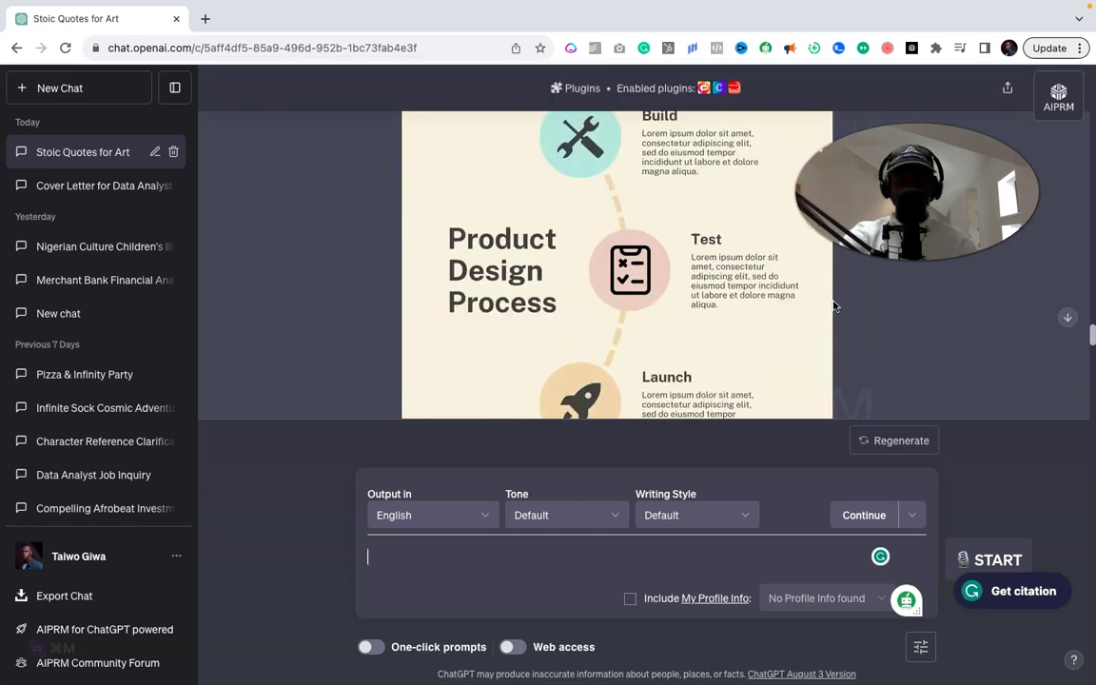
scroll(833, 301, "down", 10)
scroll(833, 306, "up", 3)
scroll(834, 306, "up", 10)
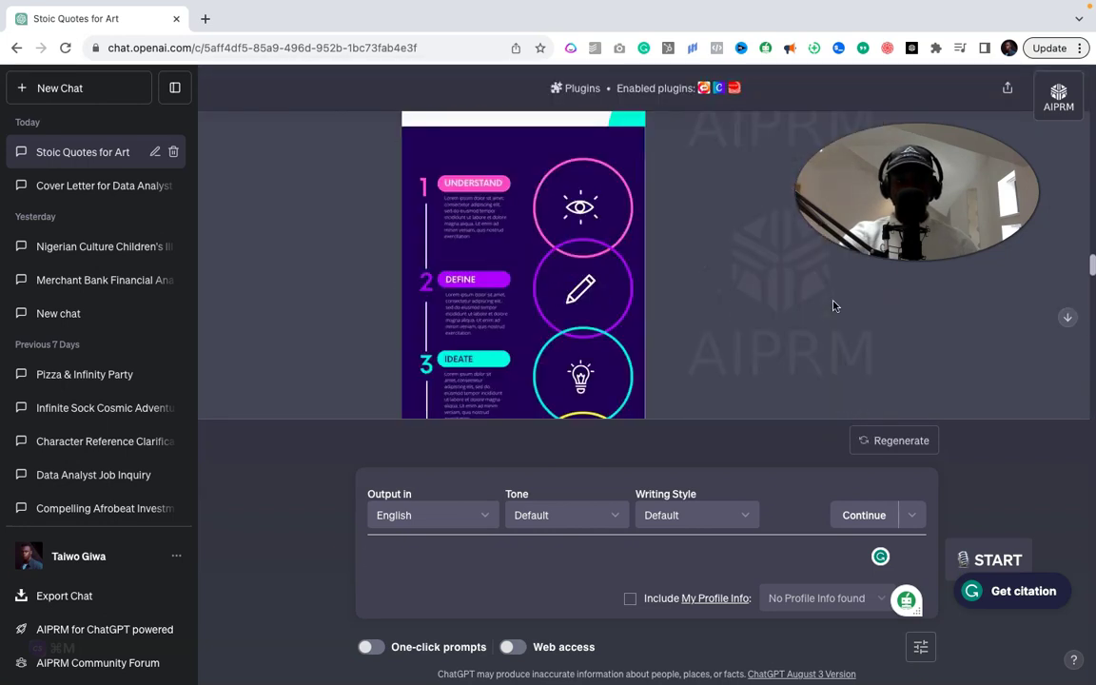
scroll(833, 306, "down", 3)
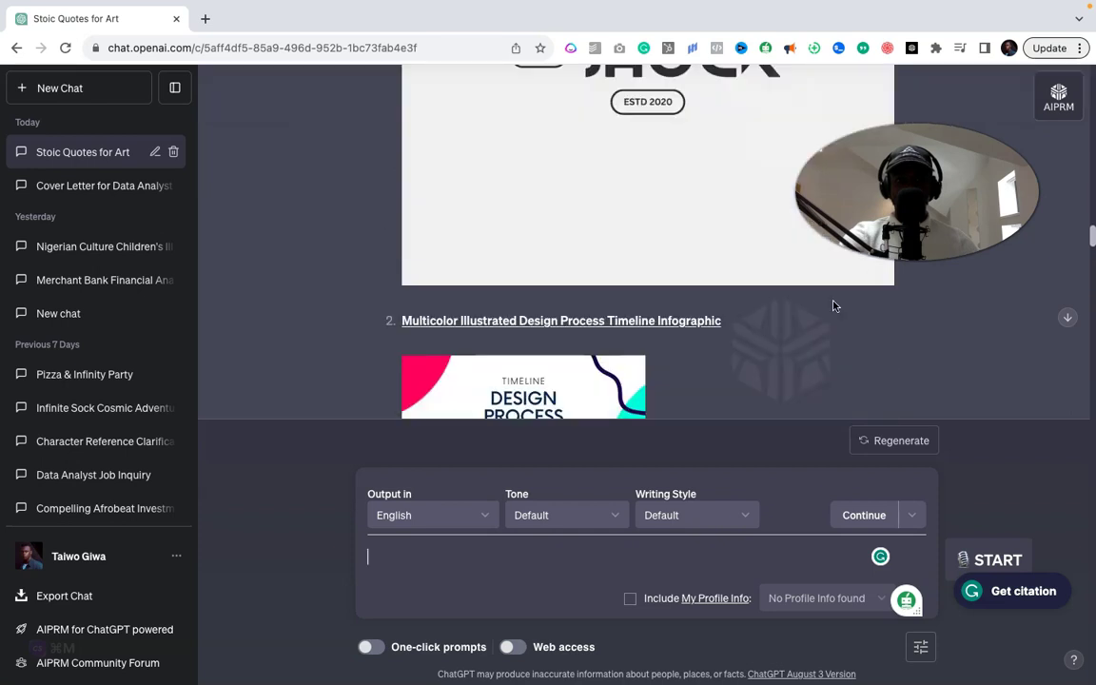
scroll(826, 297, "up", 2)
scroll(587, 232, "up", 1)
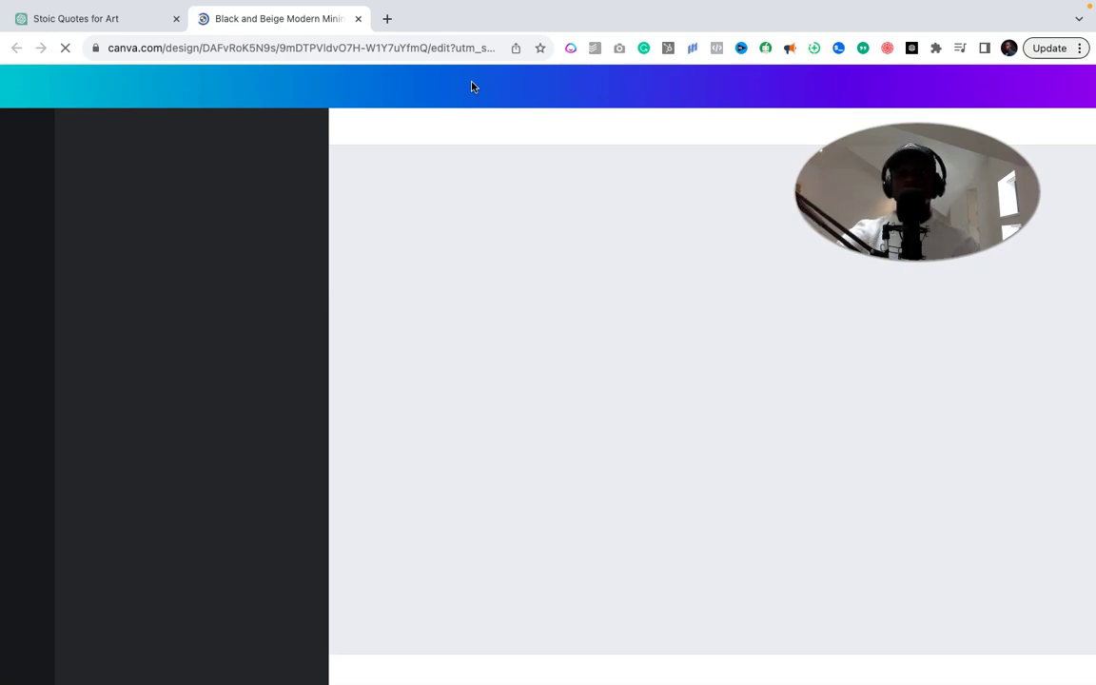
Open the suggested Black and Beige Modern Minimal Design Studio Logo in Canva and reject all cookies
left_click(464, 99)
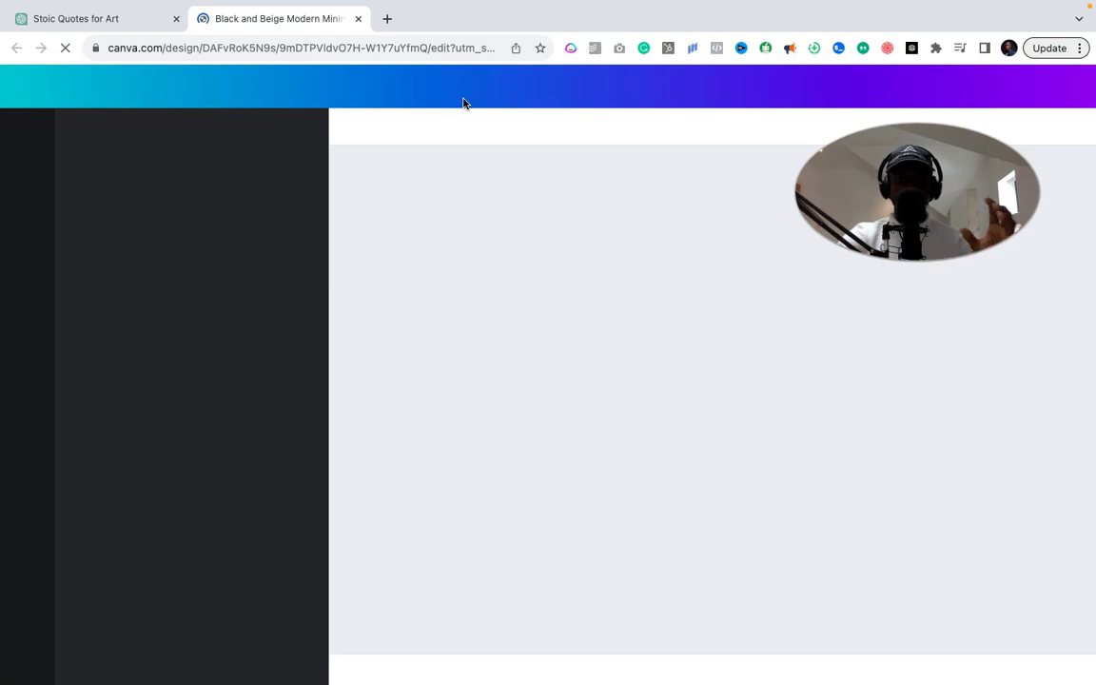
left_click(385, 89)
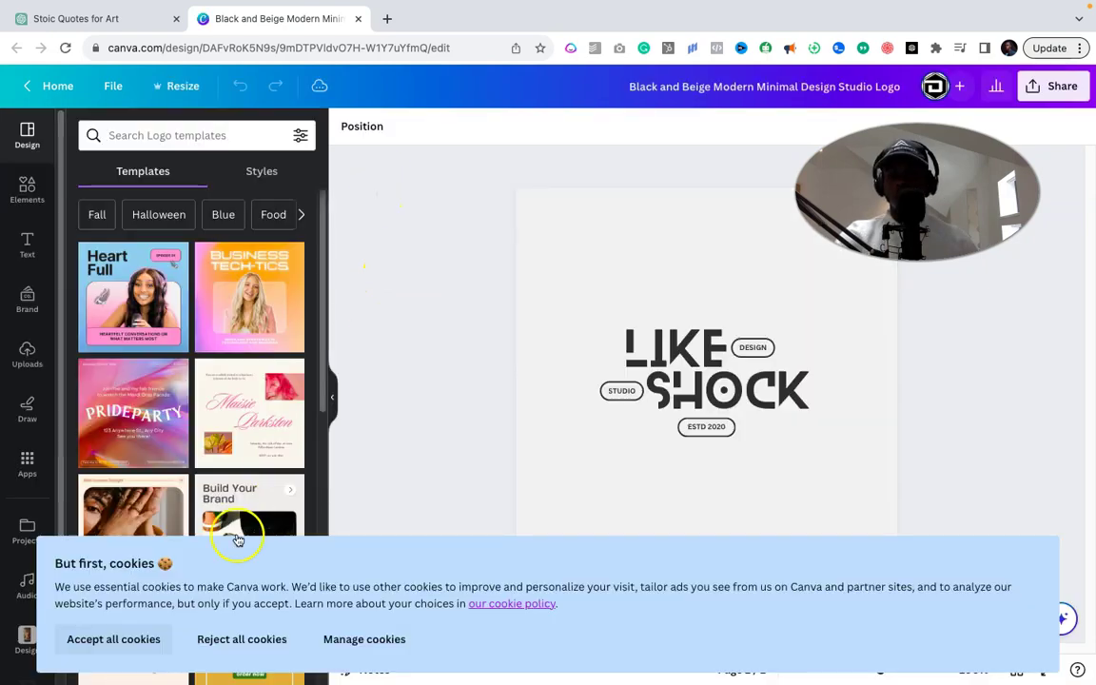
left_click(225, 638)
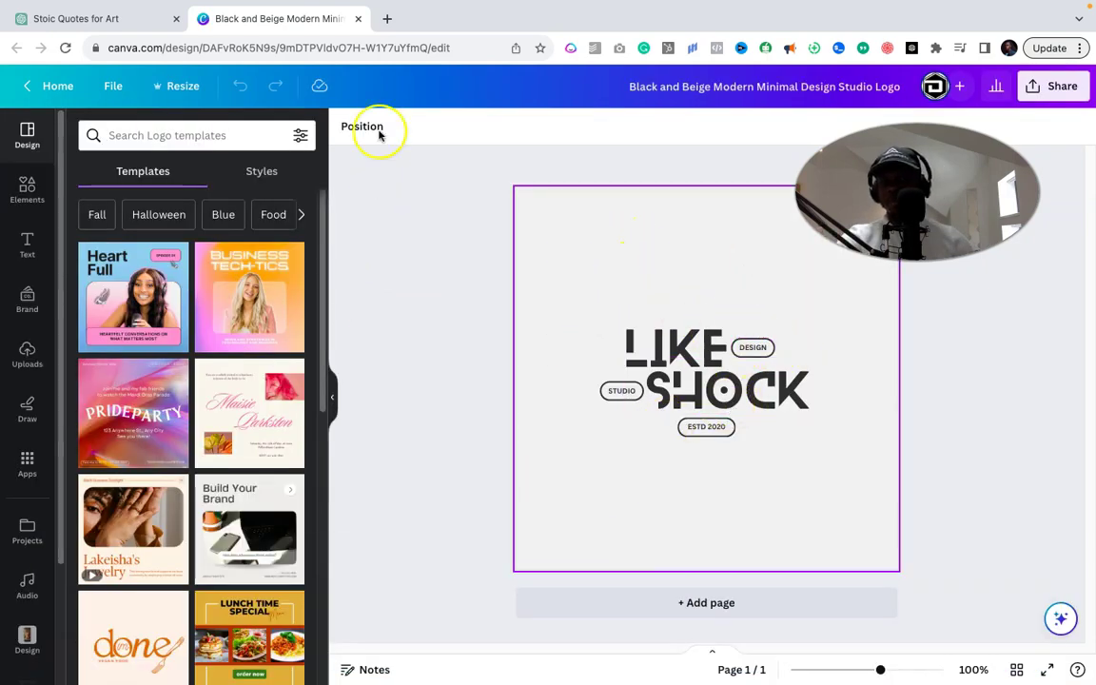
Switch back to the ChatGPT conversation and copy the quote "Better to trip with the feet than with the tongue."
left_click(115, 20)
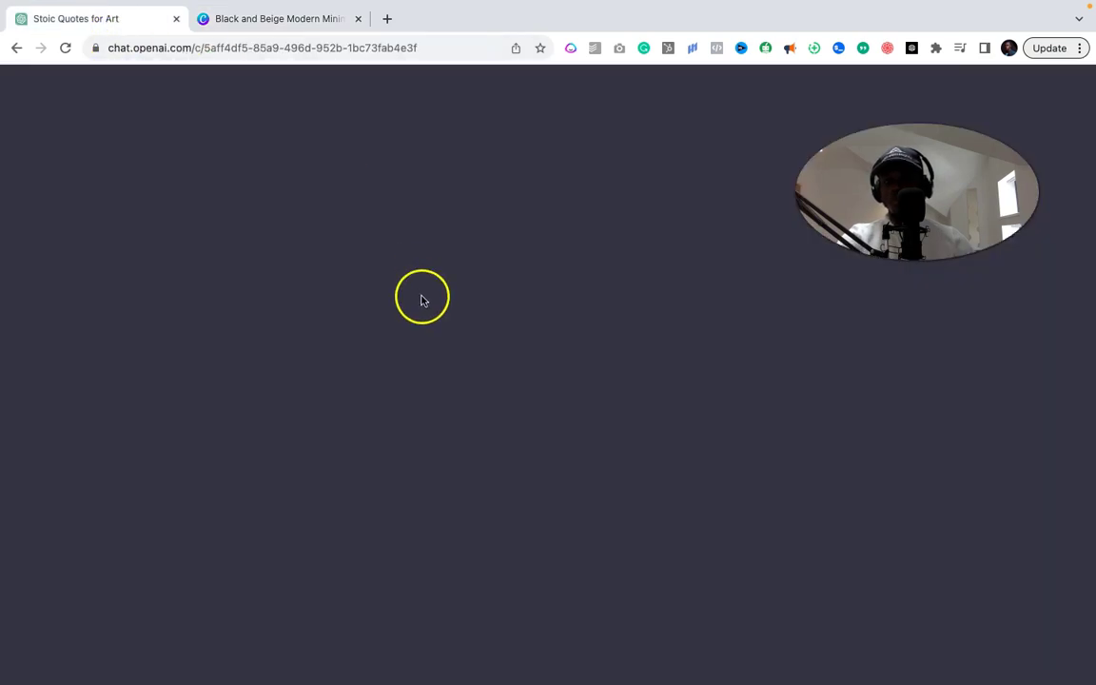
scroll(457, 314, "down", 5)
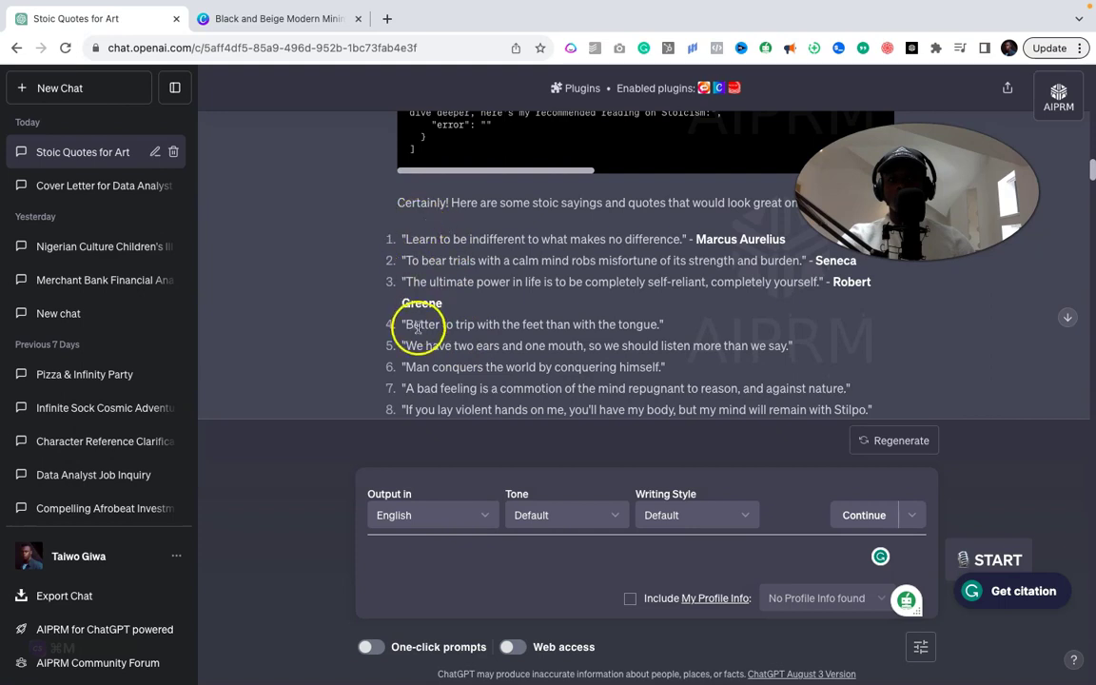
left_click_drag(425, 324, 652, 324)
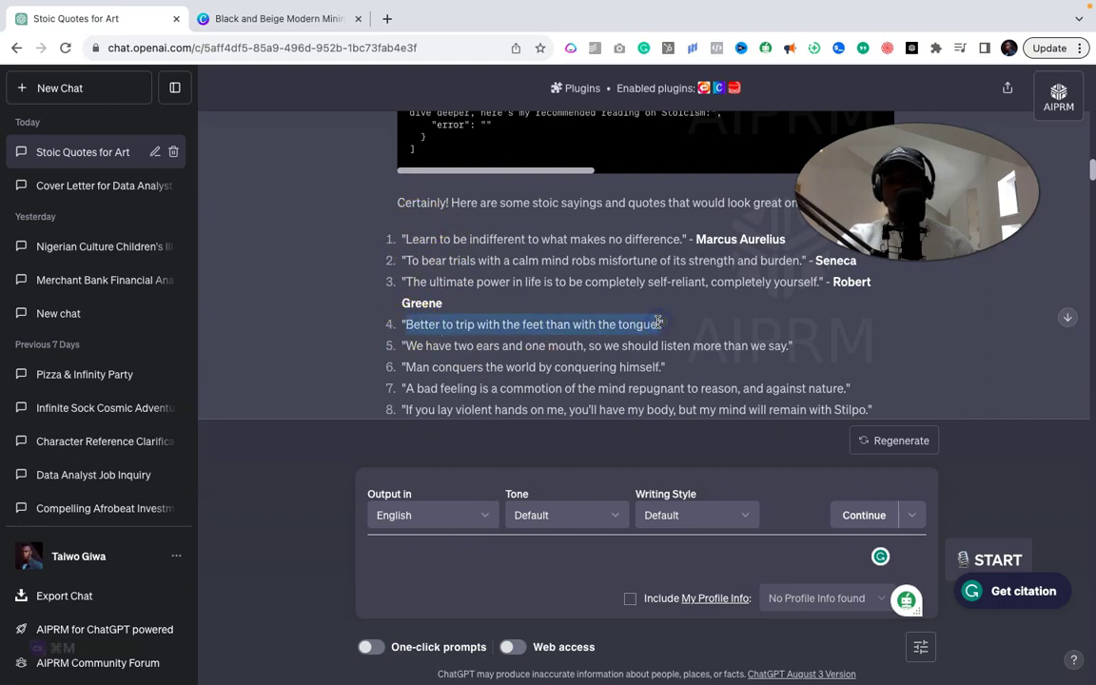
Switch to Canva, replace the LIKE SHOCK logo text with the copied quote, and select the small DESIGN label
left_click(281, 27)
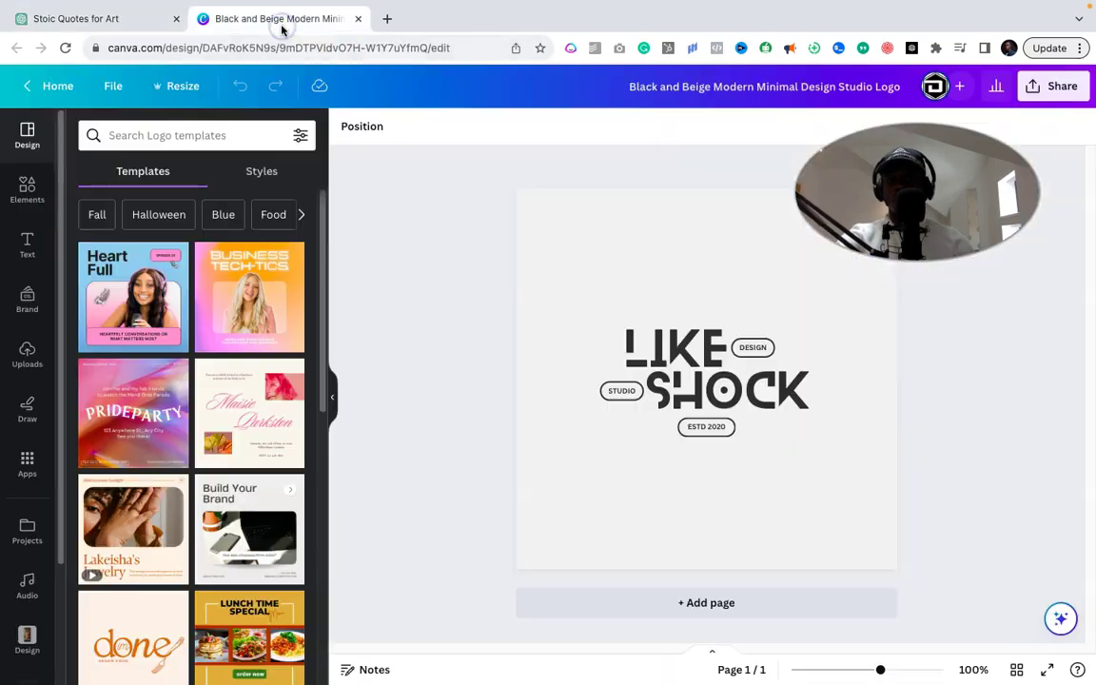
double_click(677, 349)
key("ctrl+v")
left_click(807, 421)
left_click(770, 393)
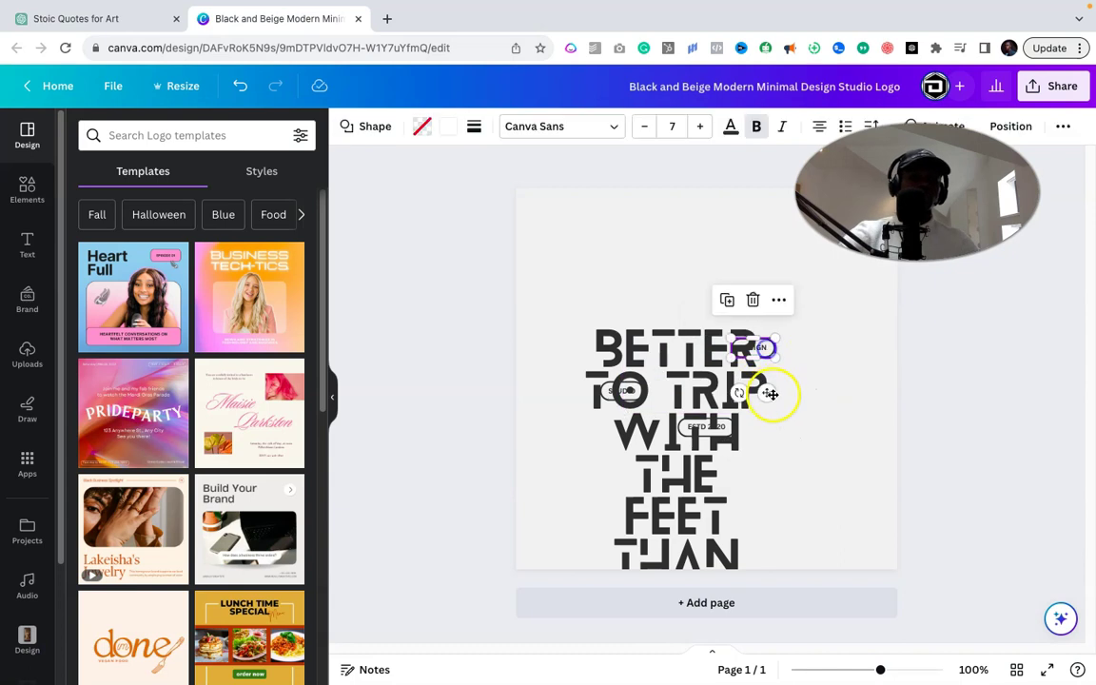
Move the small labels off the quote toward the upper-right corner of the page
left_click_drag(771, 393, 886, 265)
left_click(607, 436)
left_click_drag(607, 436, 795, 313)
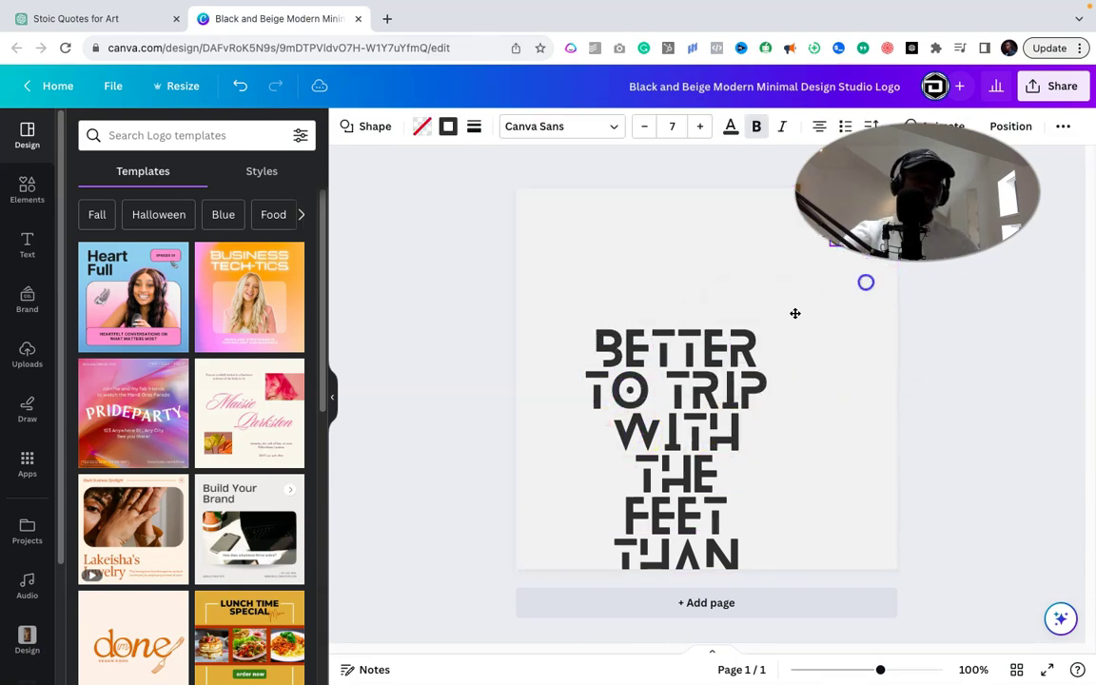
Shrink the quote text to size 31, arrange it on four lines without bullets, and centre it on the page
left_click(648, 199)
left_click_drag(666, 266, 692, 383)
left_click(758, 126)
left_click(782, 127)
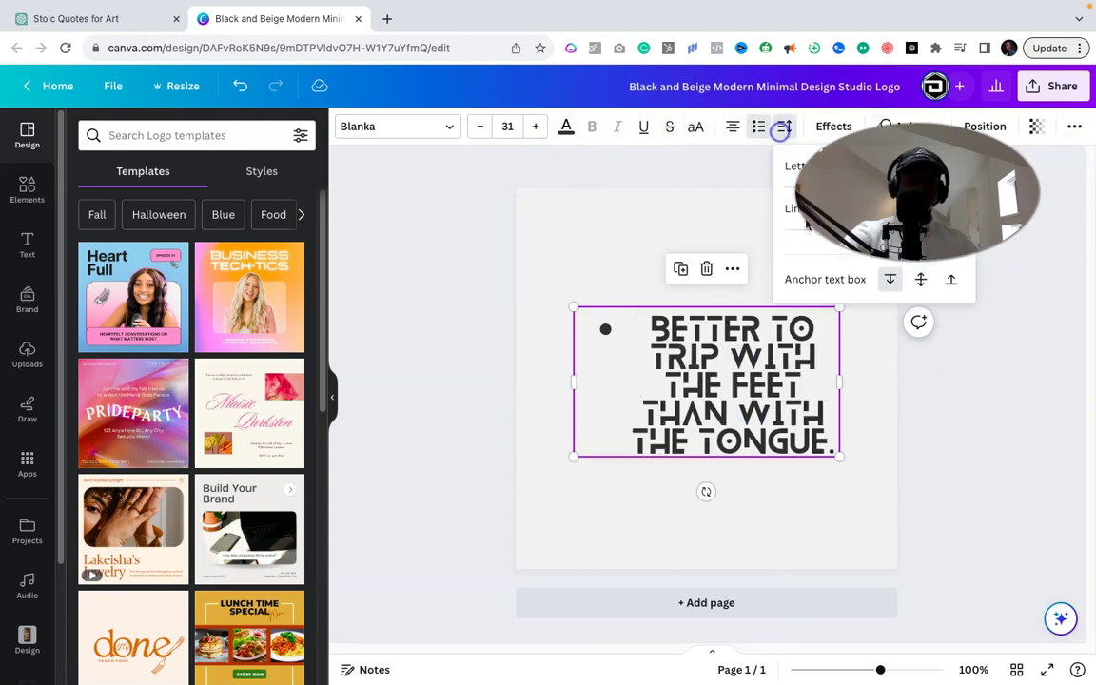
left_click(761, 125)
left_click(785, 125)
left_click_drag(720, 335, 694, 363)
left_click(676, 201)
left_click(424, 385)
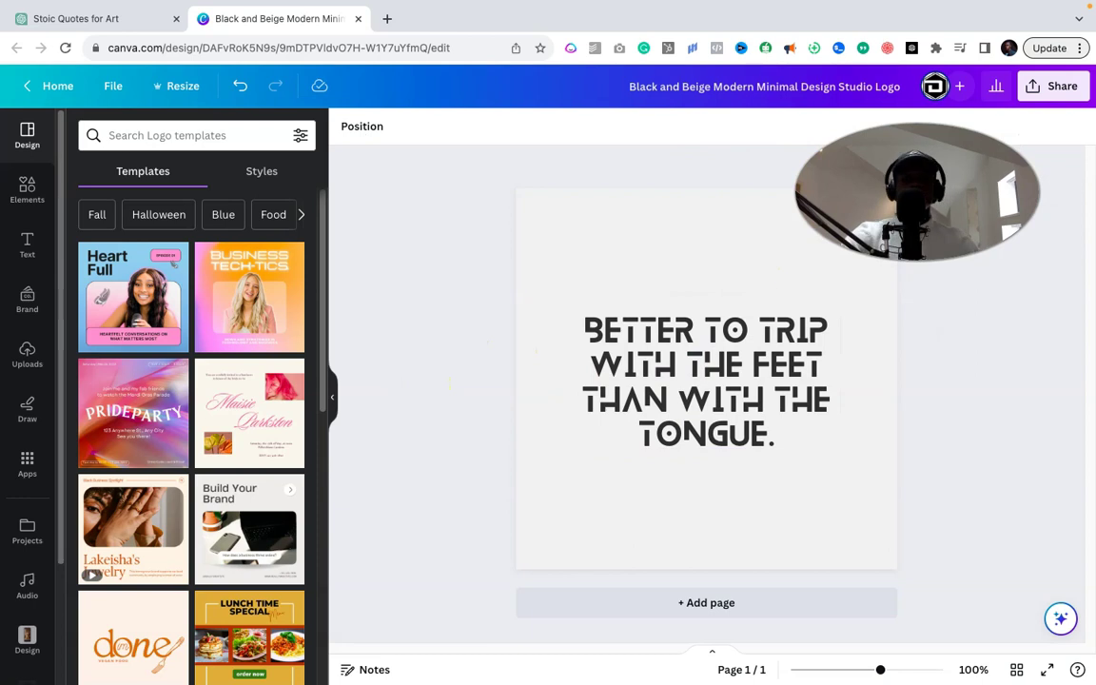
Move the small DESIGN label to the centre of the page, just below the quote
left_click(480, 499)
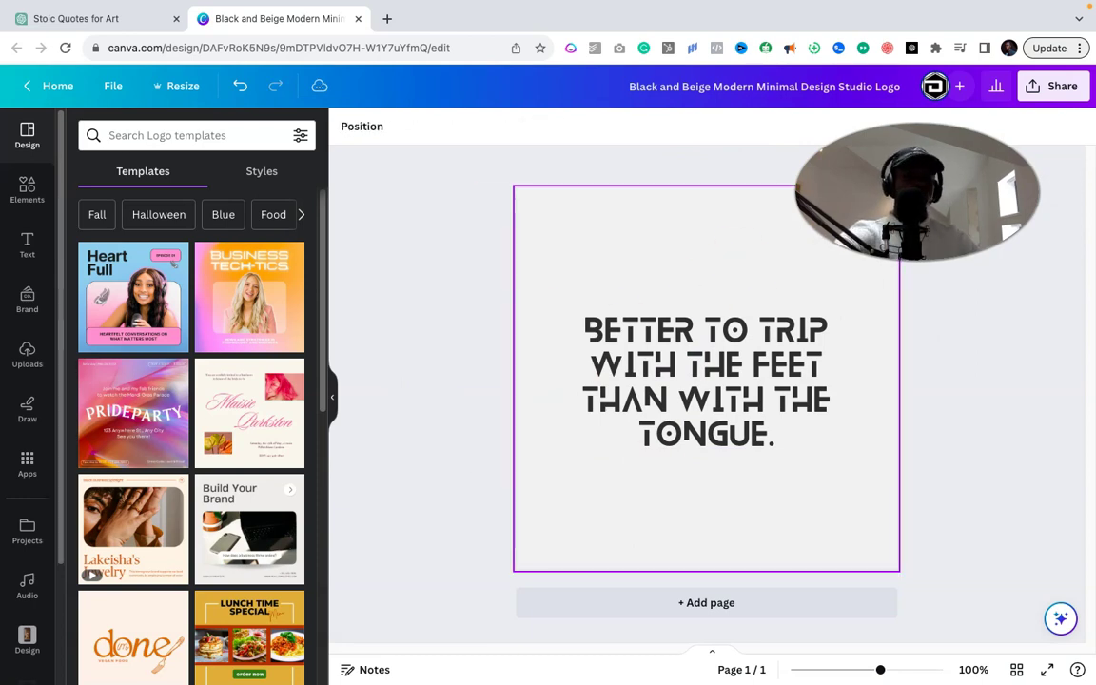
key("Escape")
left_click(862, 254)
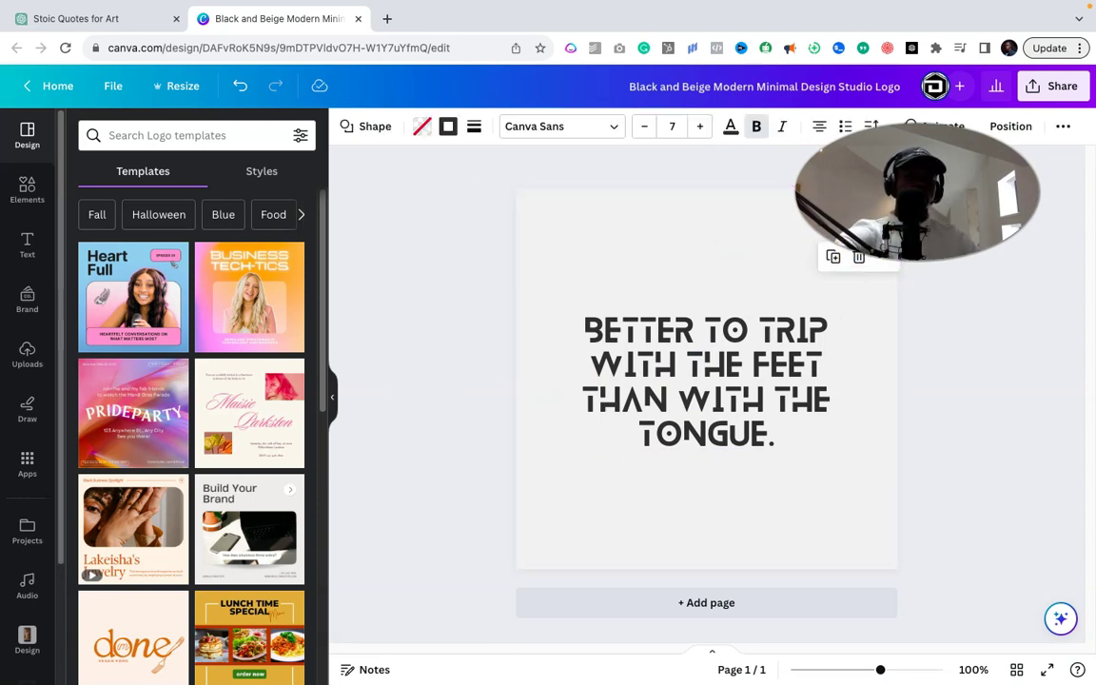
left_click_drag(861, 253, 685, 366)
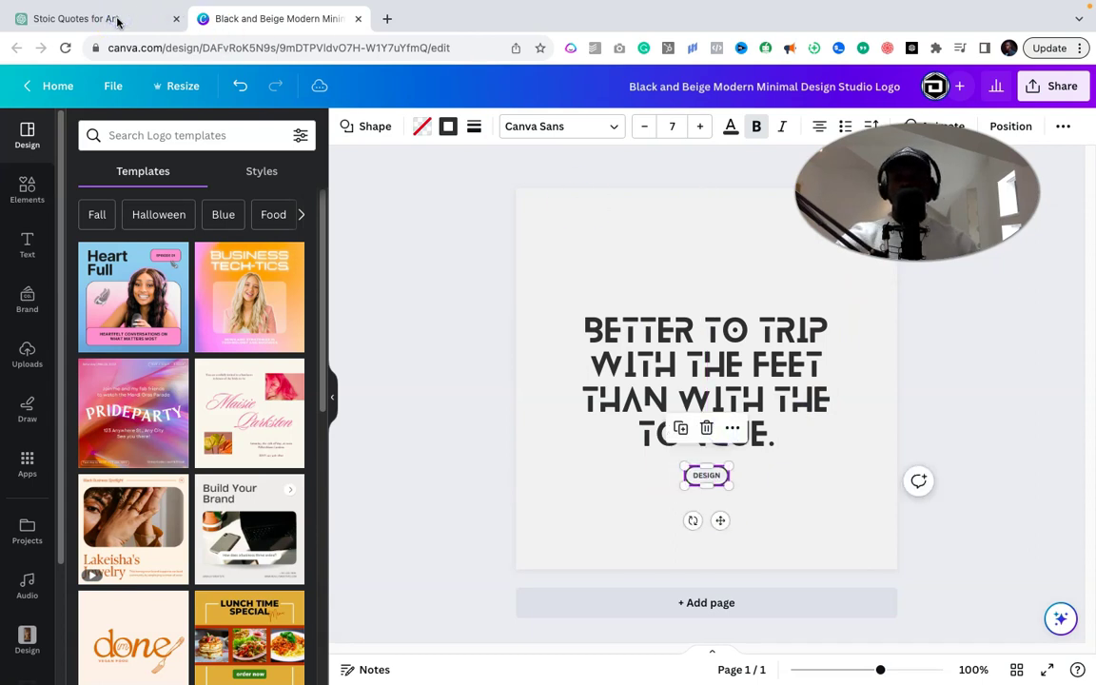
Switch to the ChatGPT conversation and copy the author name Seneca from the ninth quote in the list
left_click(118, 21)
left_click(619, 350)
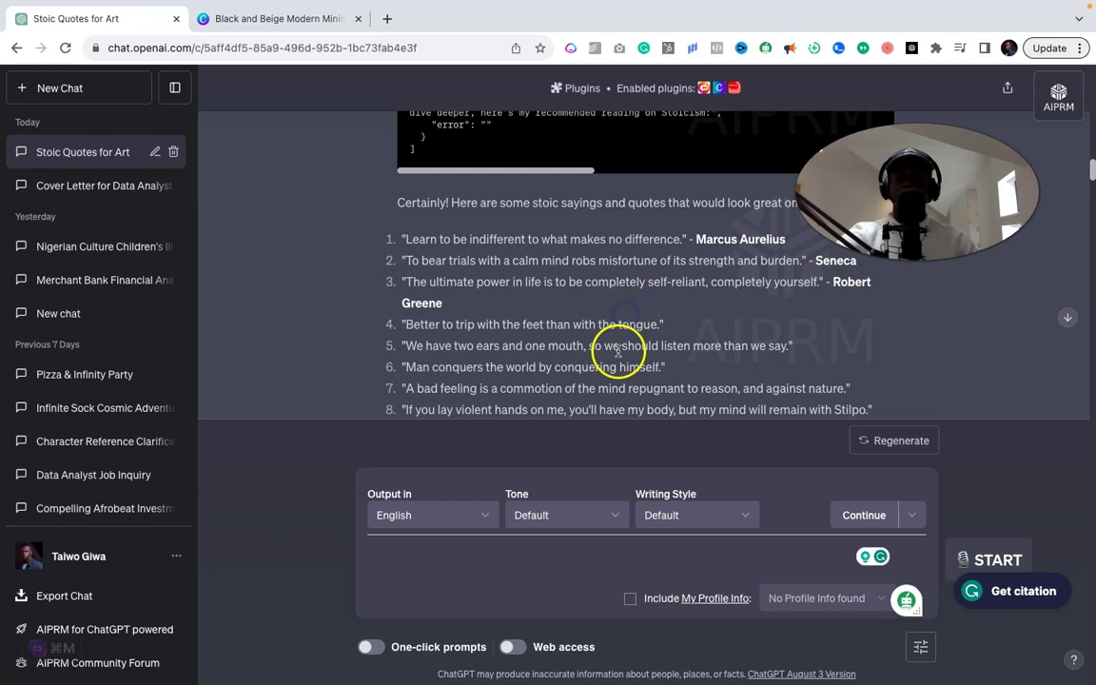
scroll(618, 350, "down", 2)
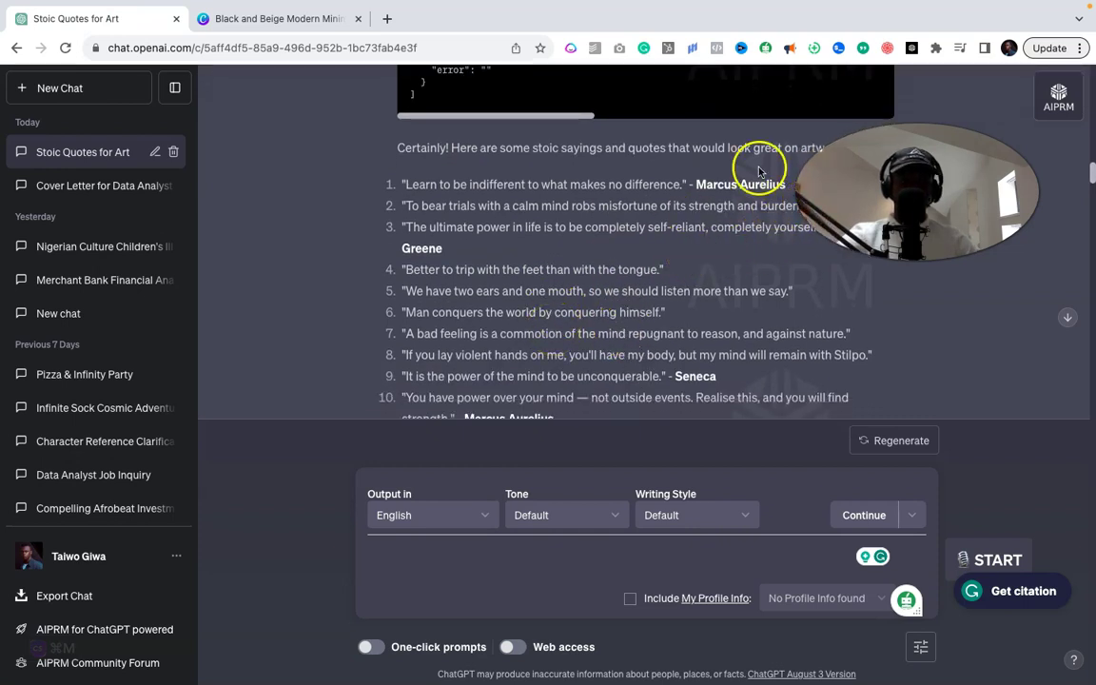
left_click(679, 378)
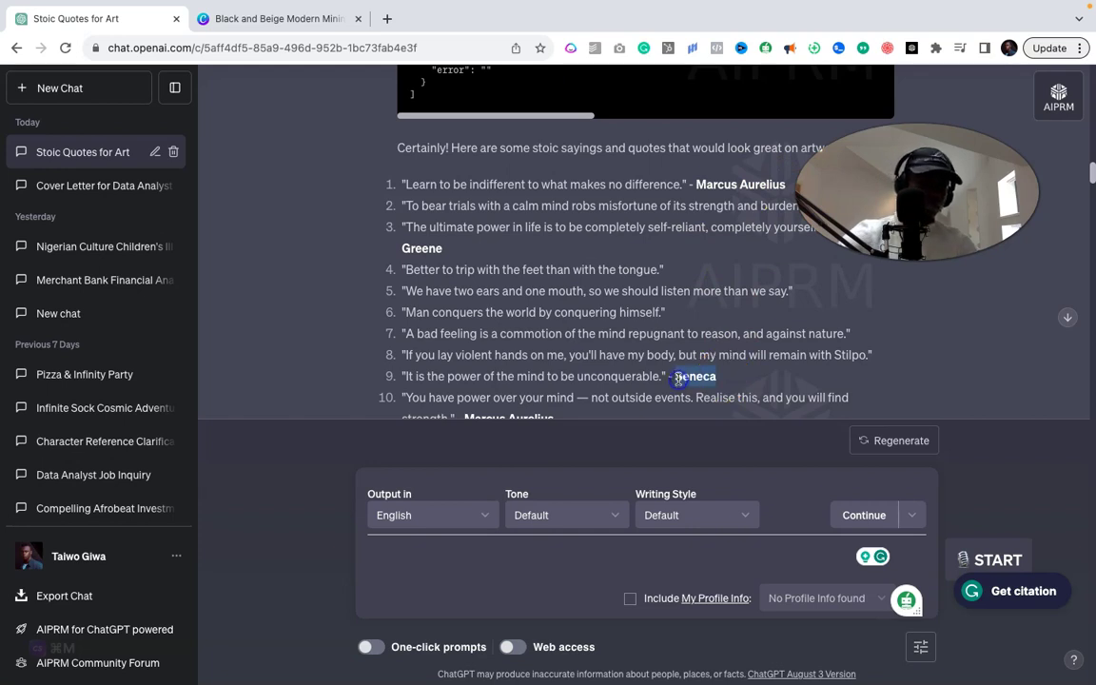
Switch back to Canva and replace the DESIGN label's text with SENECA
left_click(296, 19)
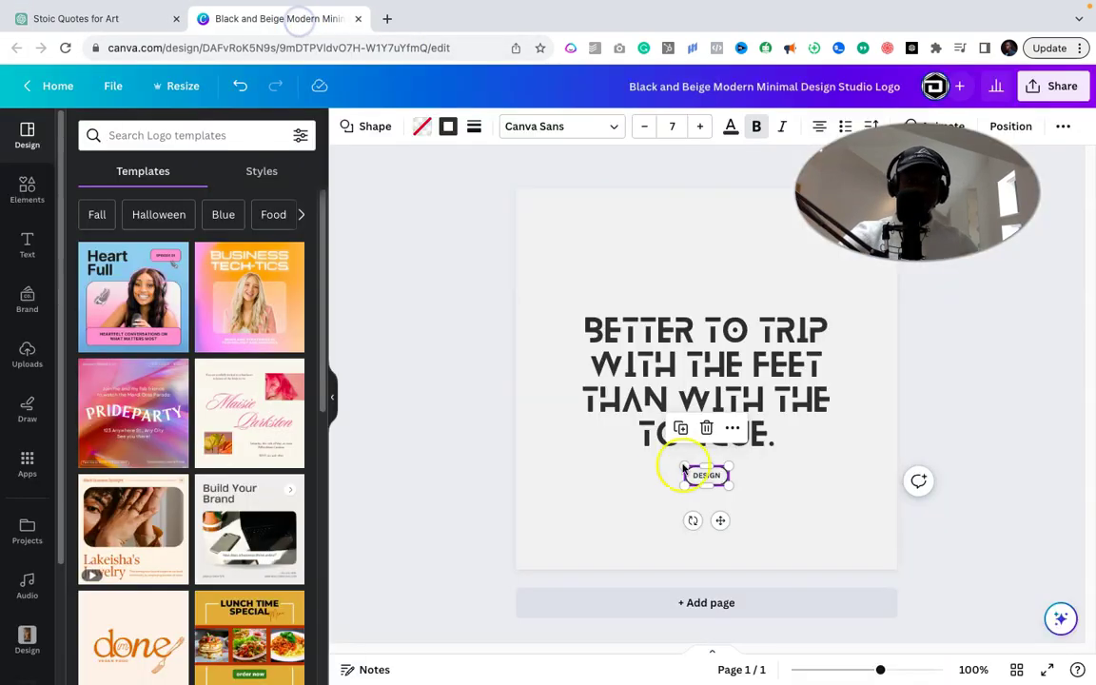
double_click(705, 478)
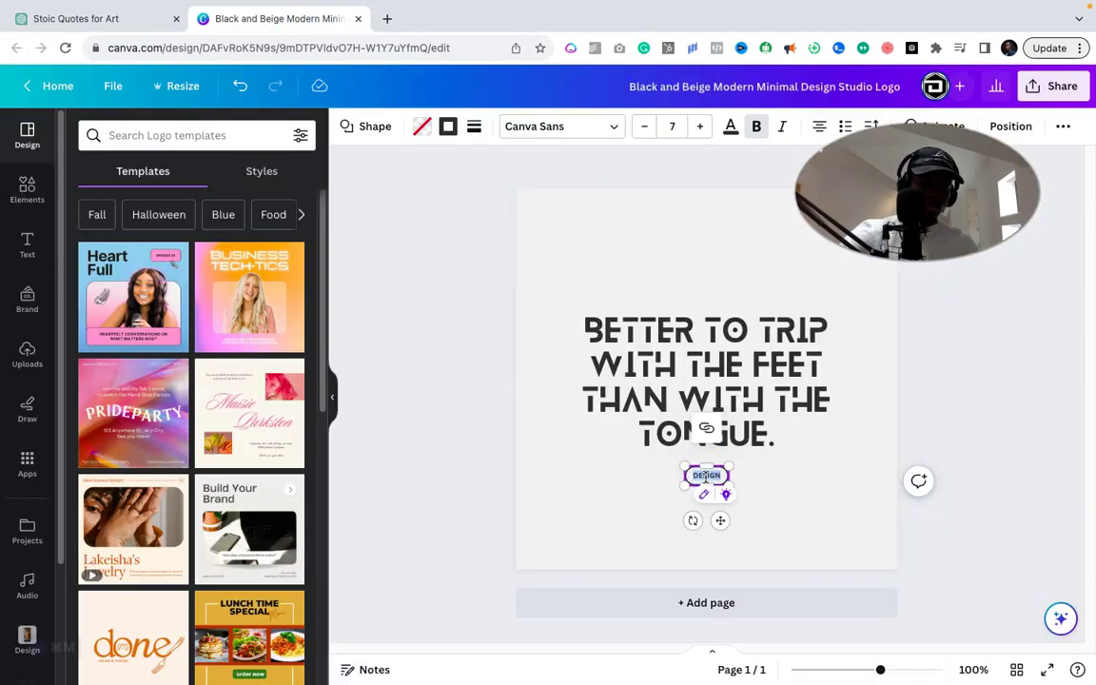
type("SENECA")
left_click(793, 511)
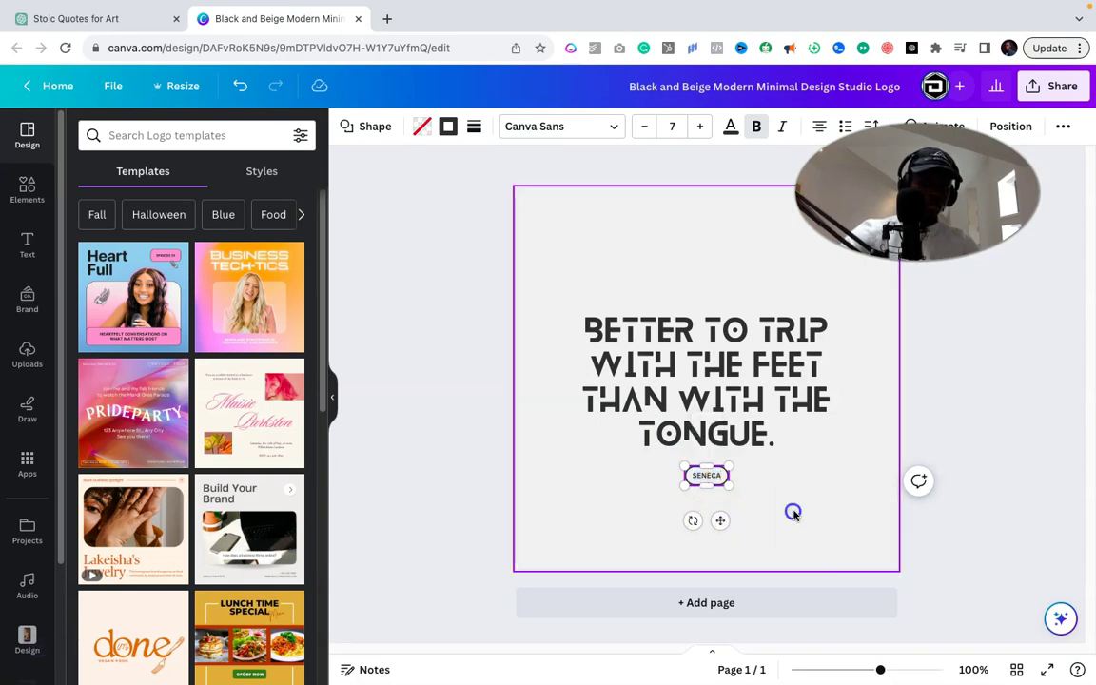
left_click(1027, 385)
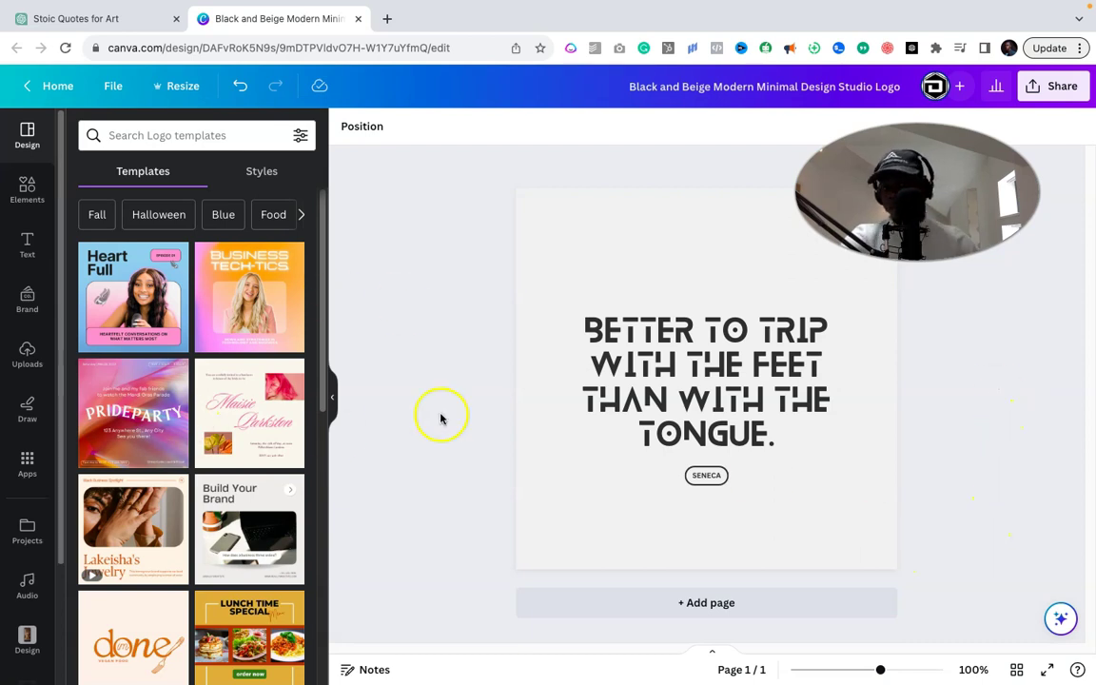
left_click(670, 352)
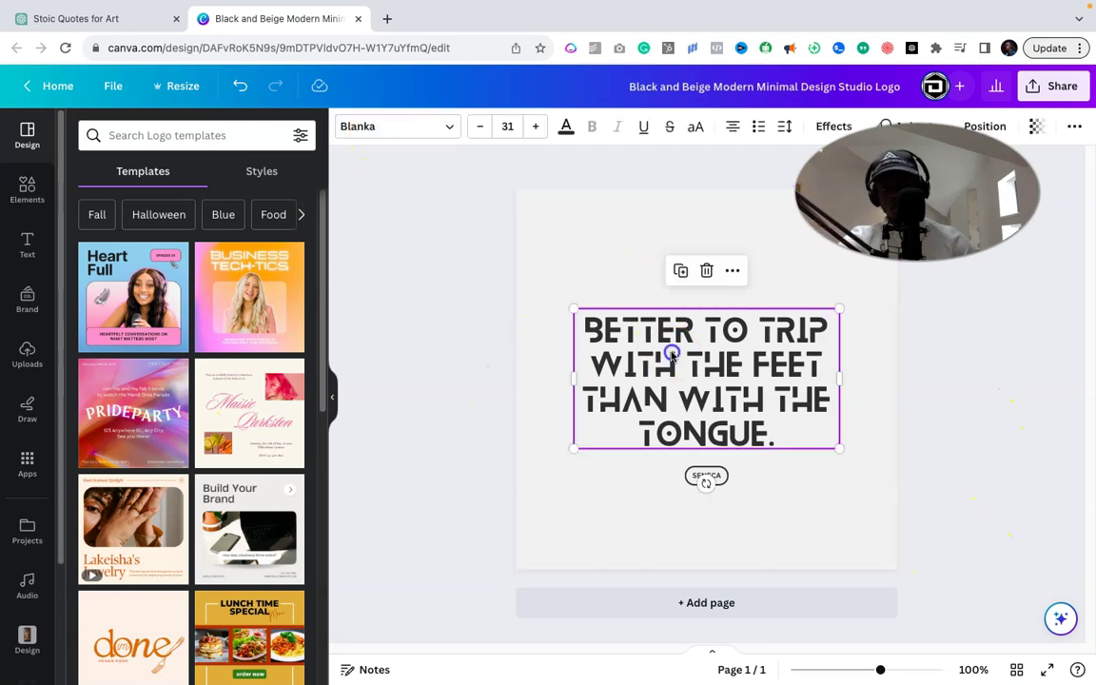
left_click(544, 243)
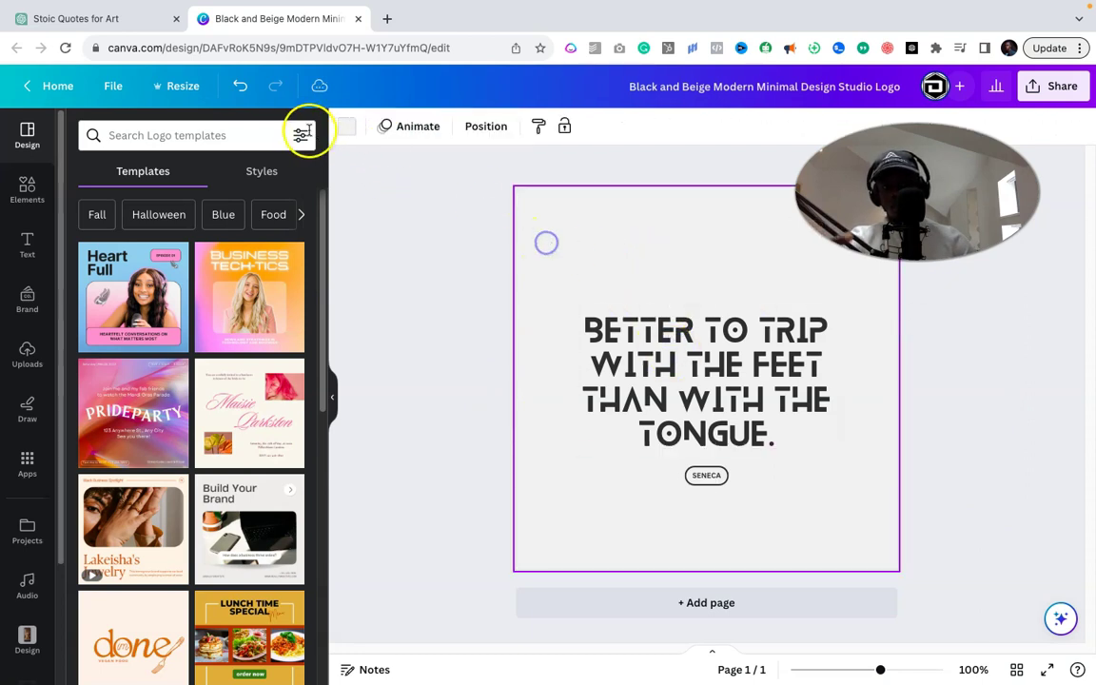
Switch to the ChatGPT conversation, regenerate the latest reply, and return to the first prompt
left_click(122, 21)
scroll(447, 323, "down", 20)
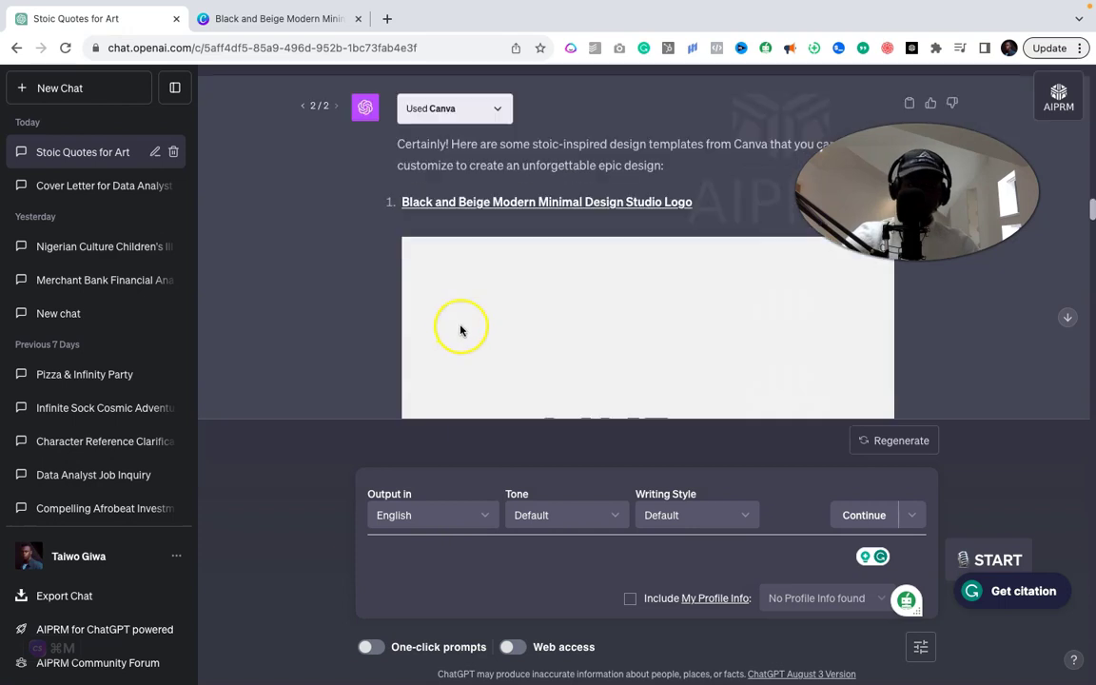
left_click(862, 438)
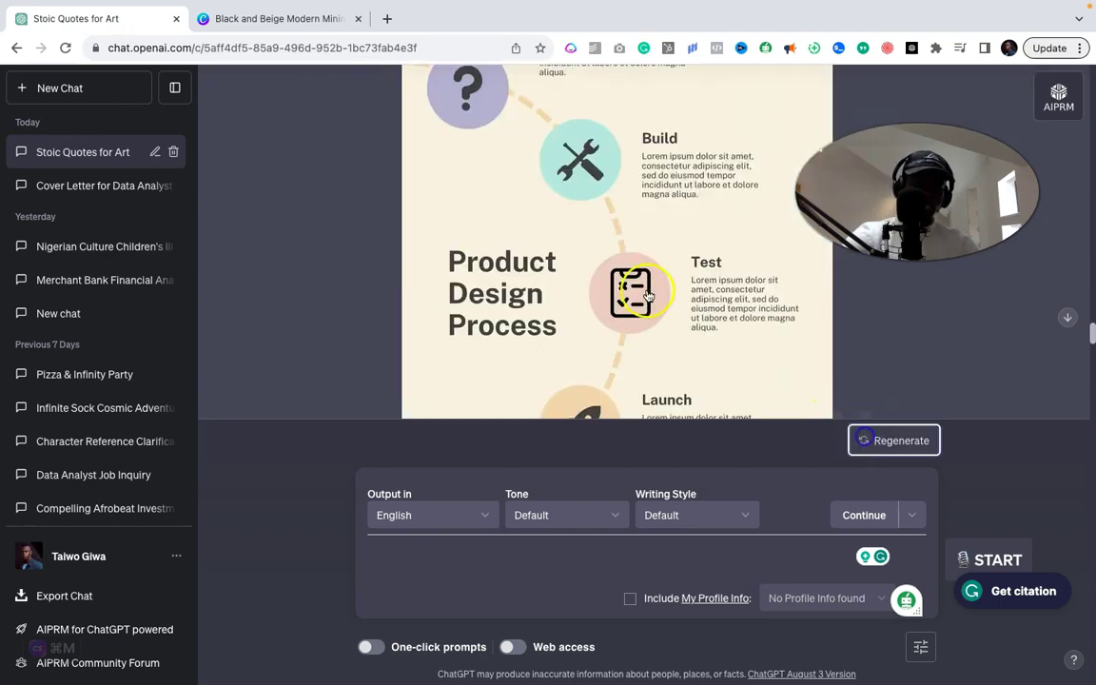
scroll(615, 298, "down", 5)
scroll(494, 315, "up", 15)
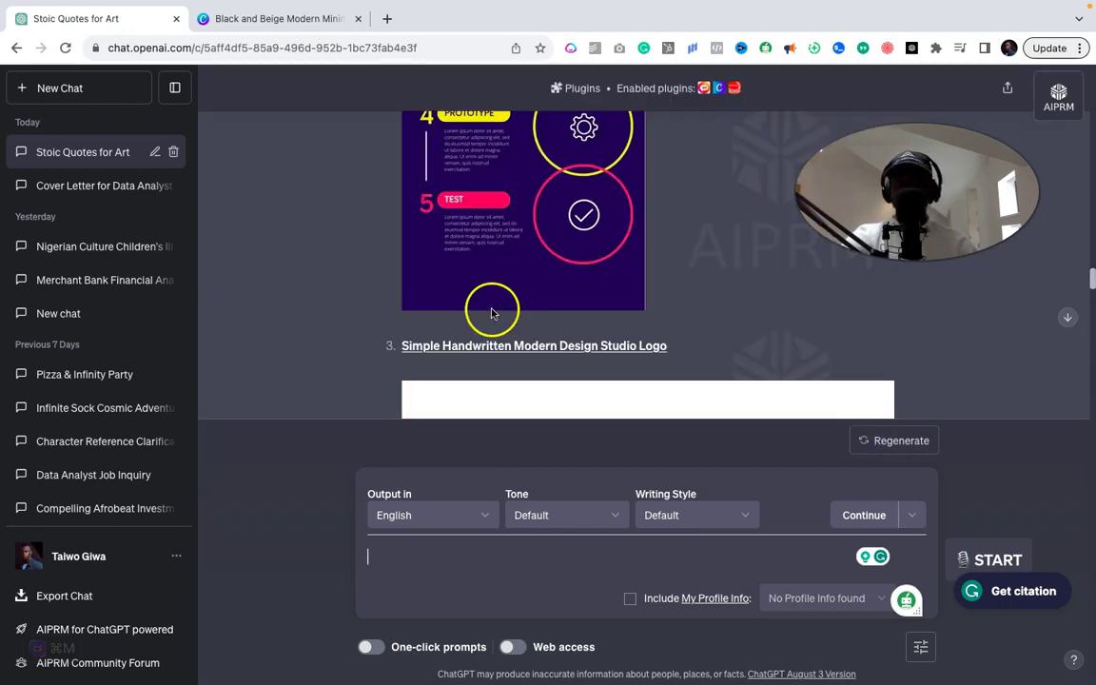
scroll(494, 312, "up", 10)
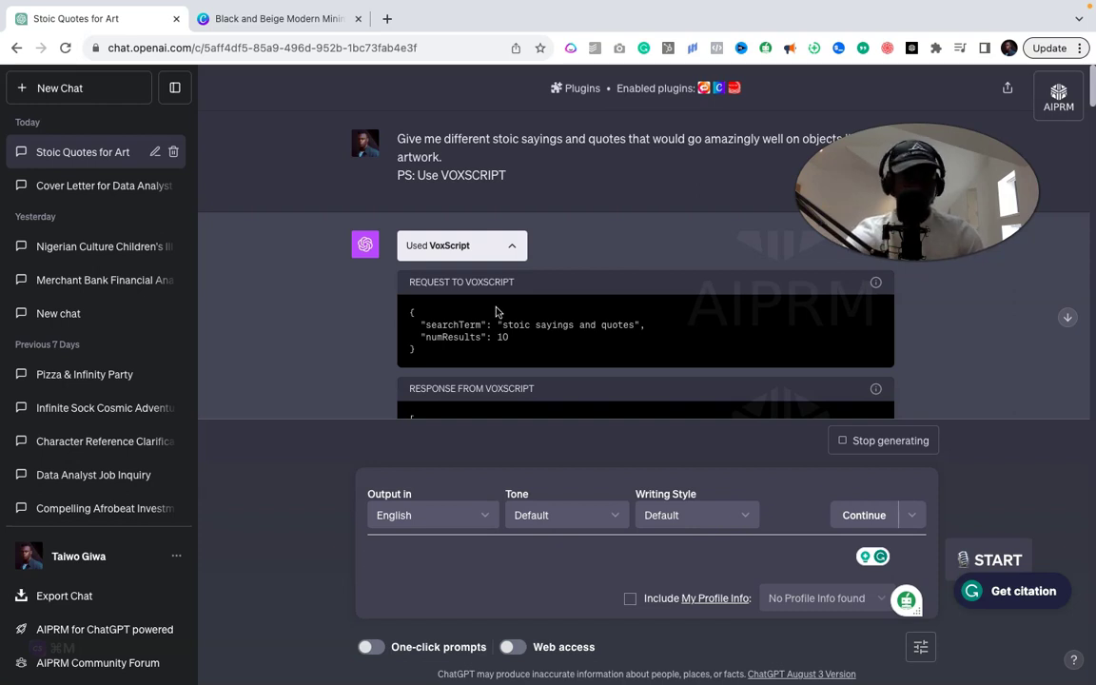
mouse_move(381, 2)
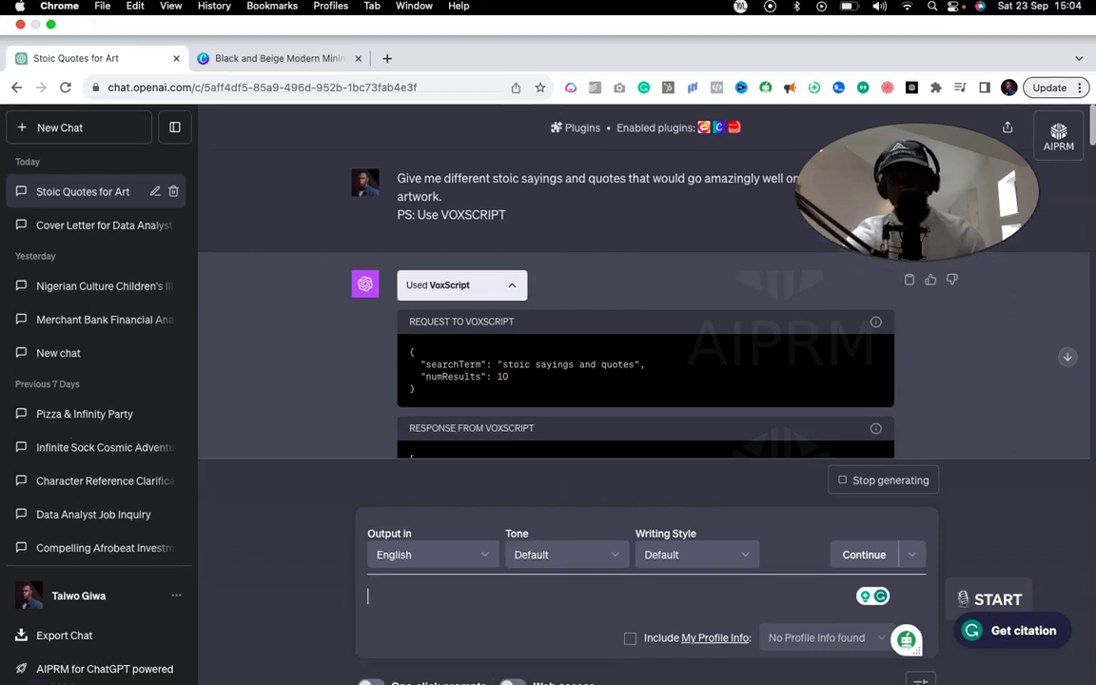